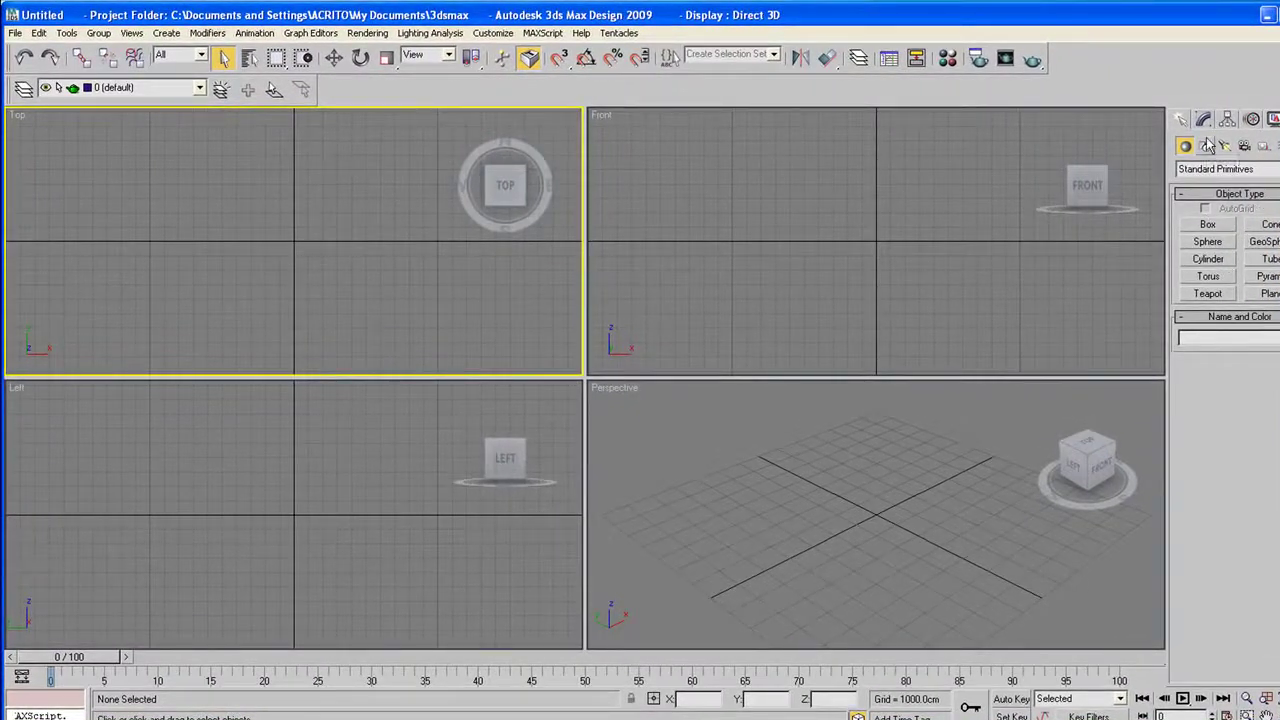
- Draw the left half of a heart as a Line spline in the Top viewport, from the bottom tip to the centre notch
click(1206, 146)
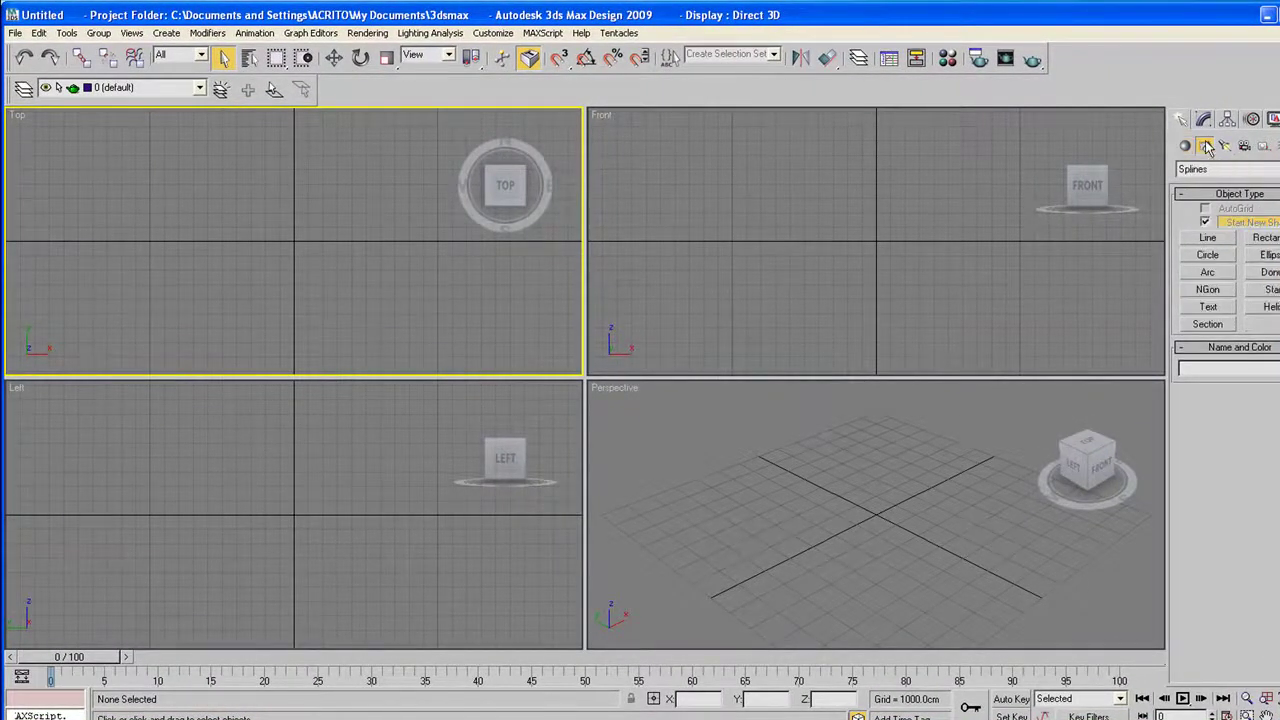
click(1210, 239)
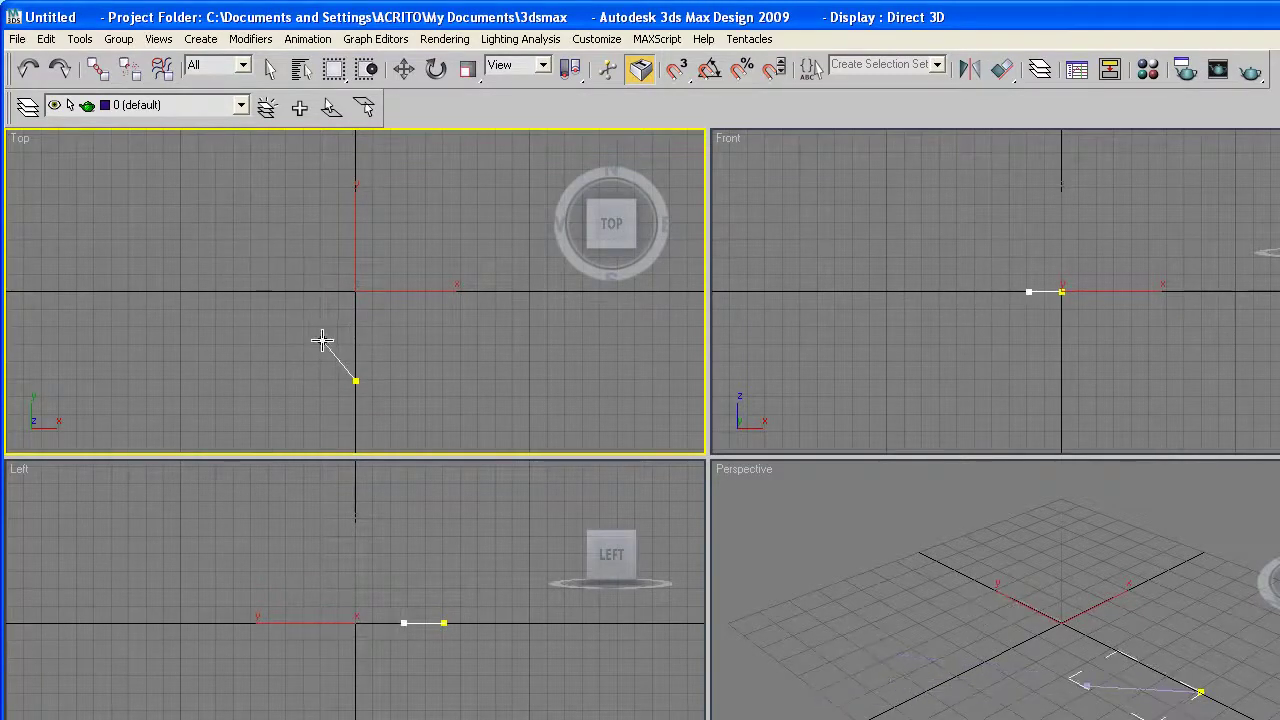
drag(249, 260, 249, 231)
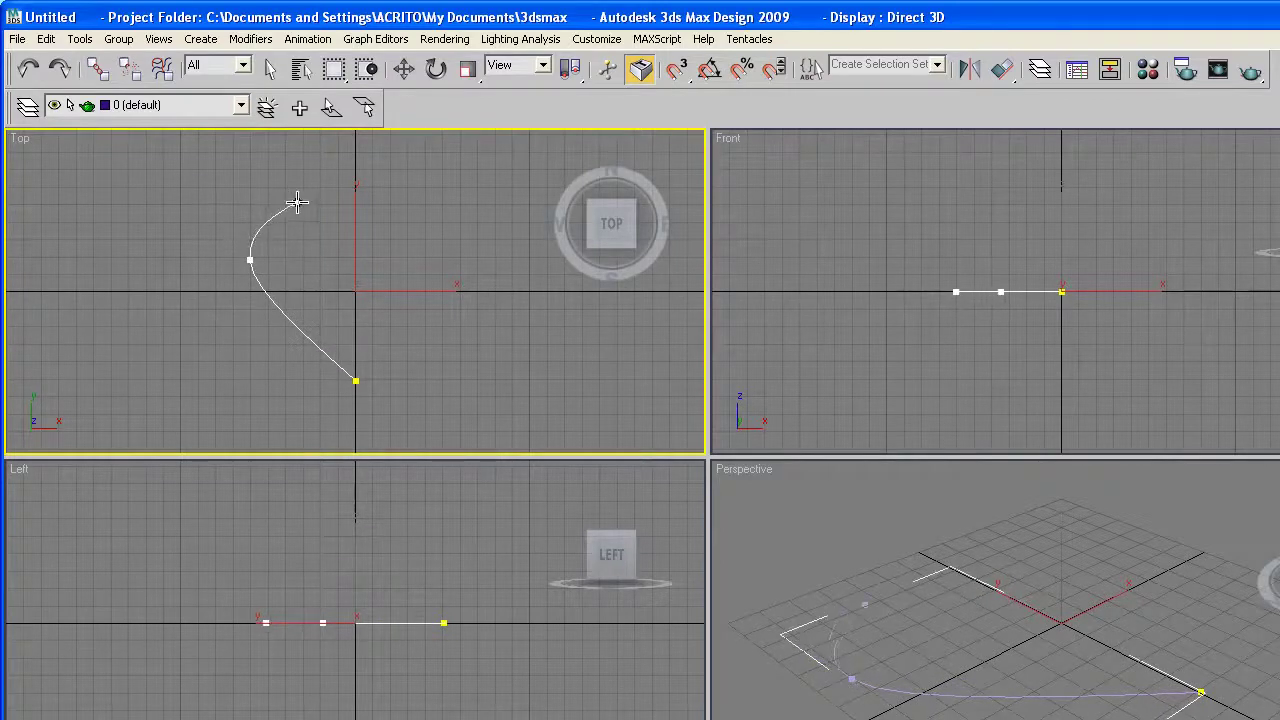
click(333, 265)
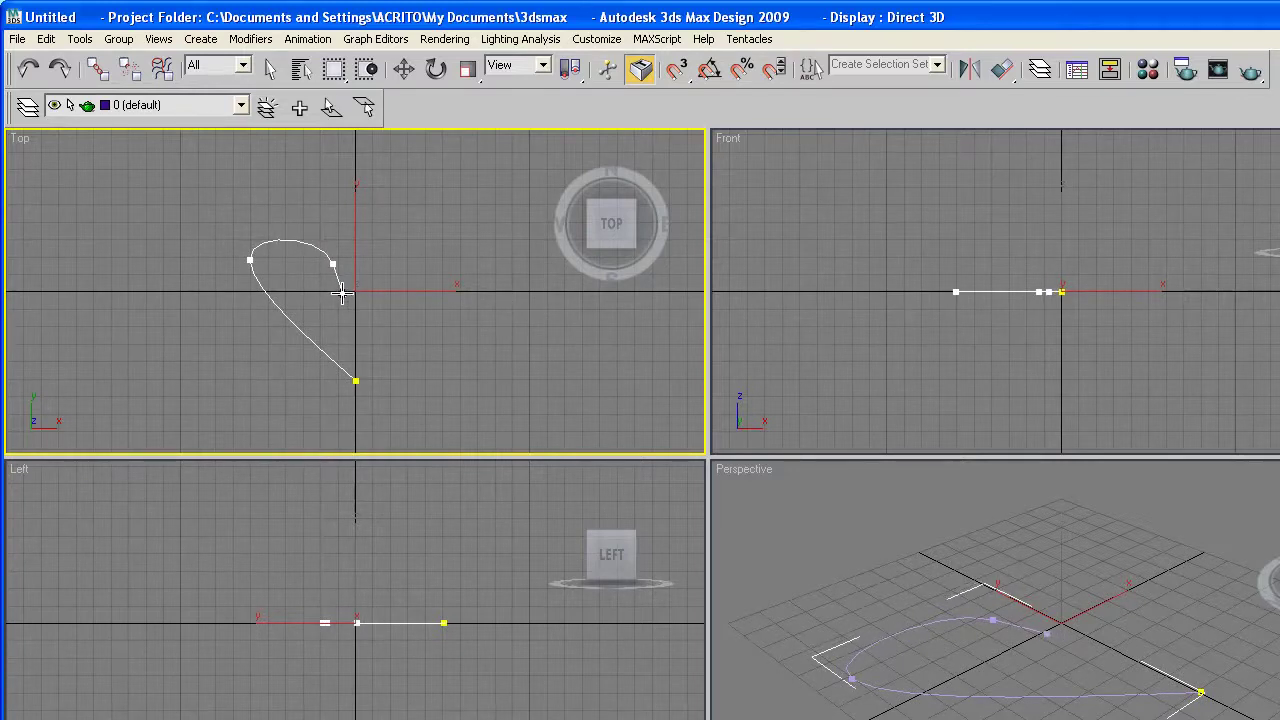
key(BackSpace)
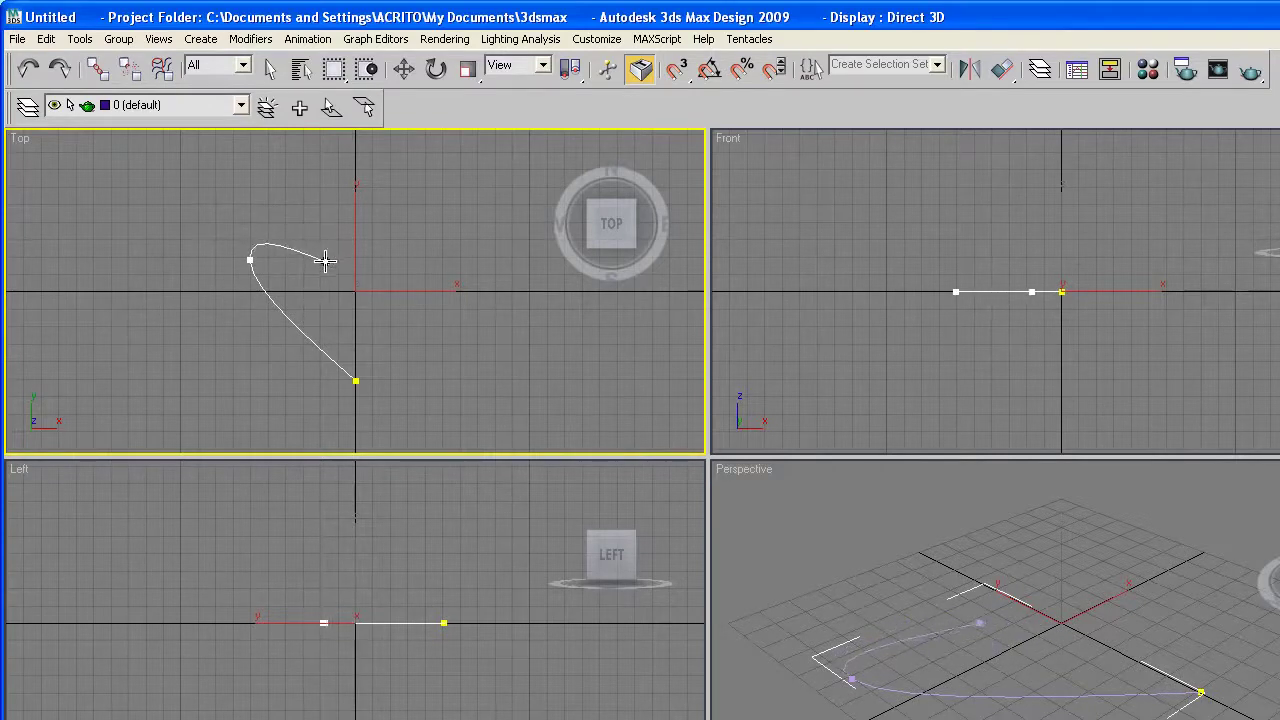
click(325, 260)
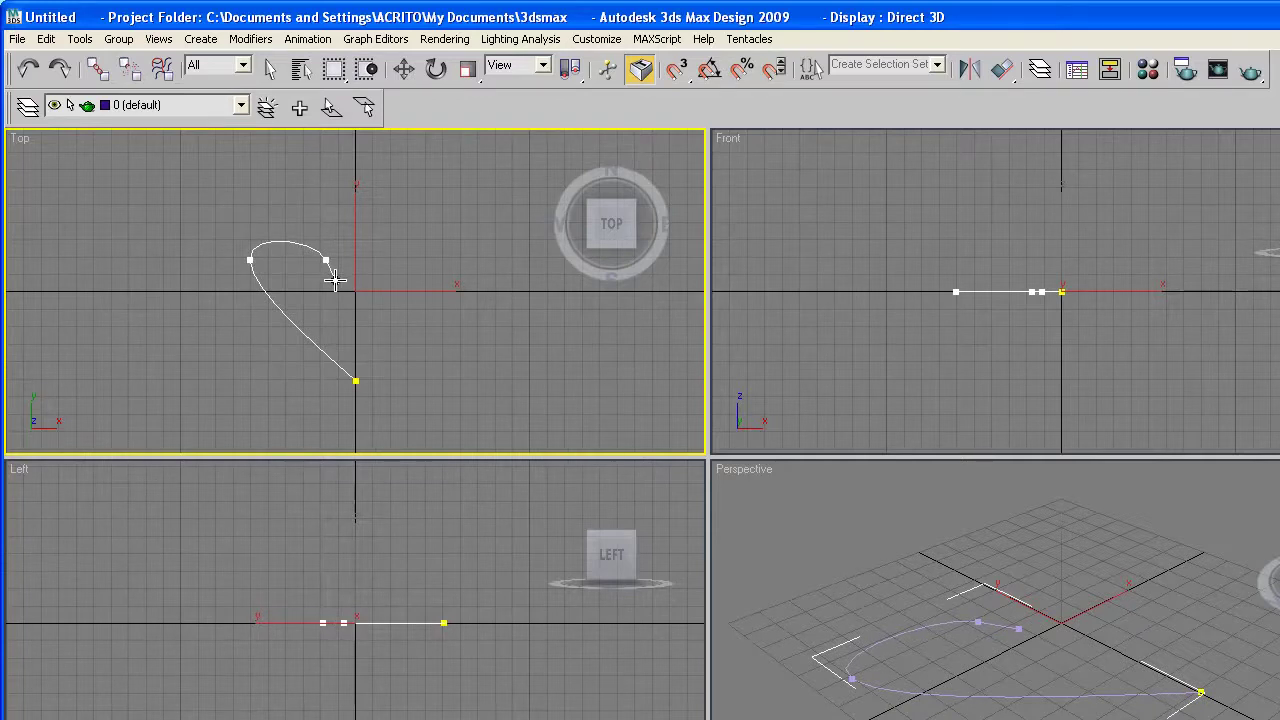
click(336, 279)
key(BackSpace)
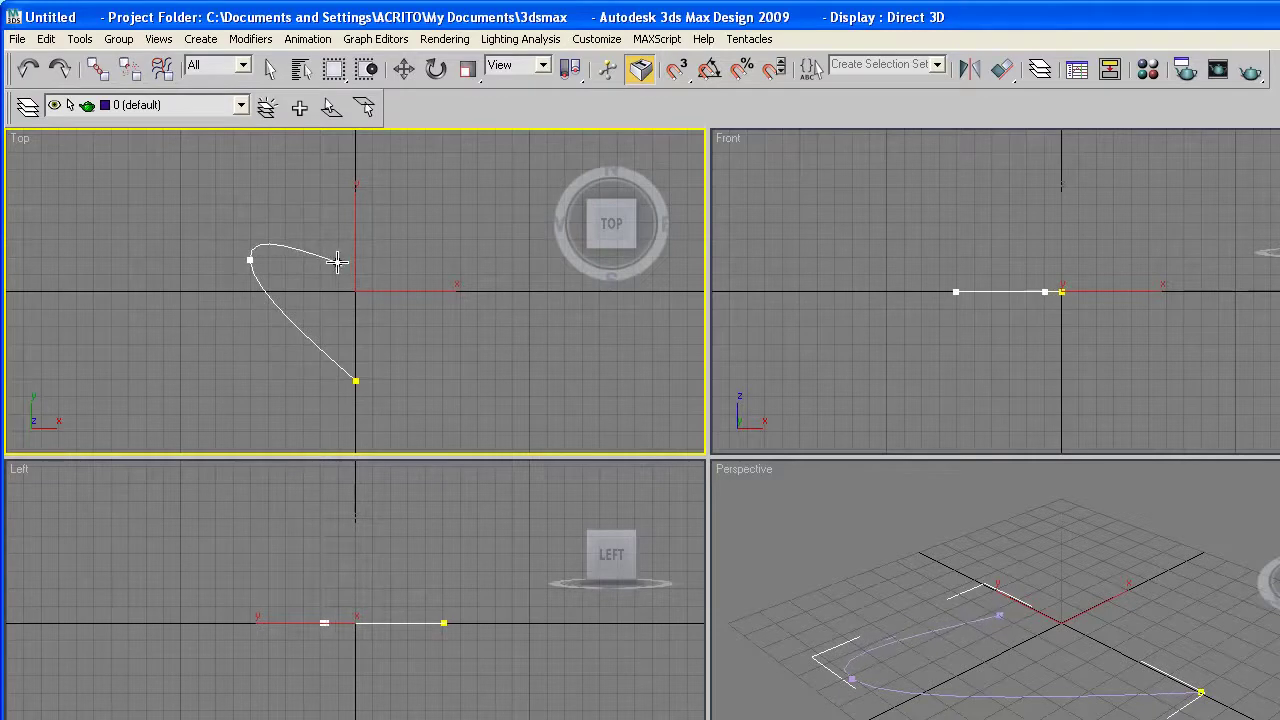
click(338, 263)
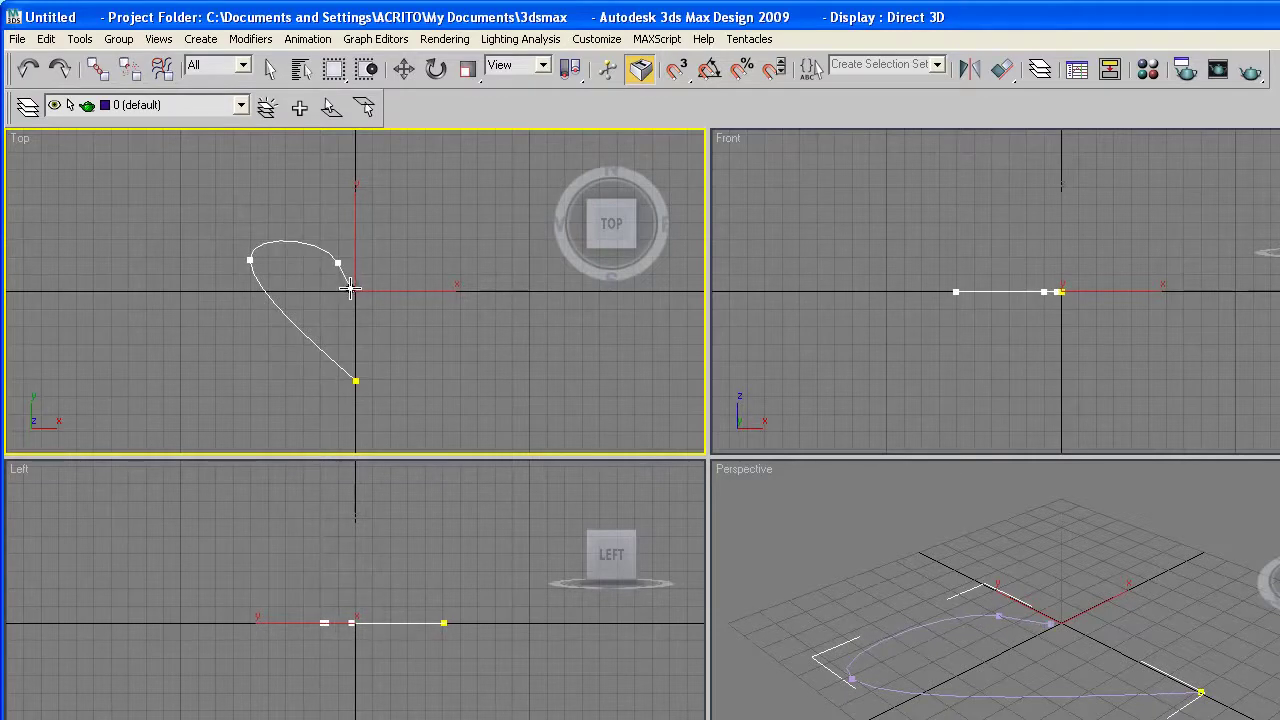
click(350, 288)
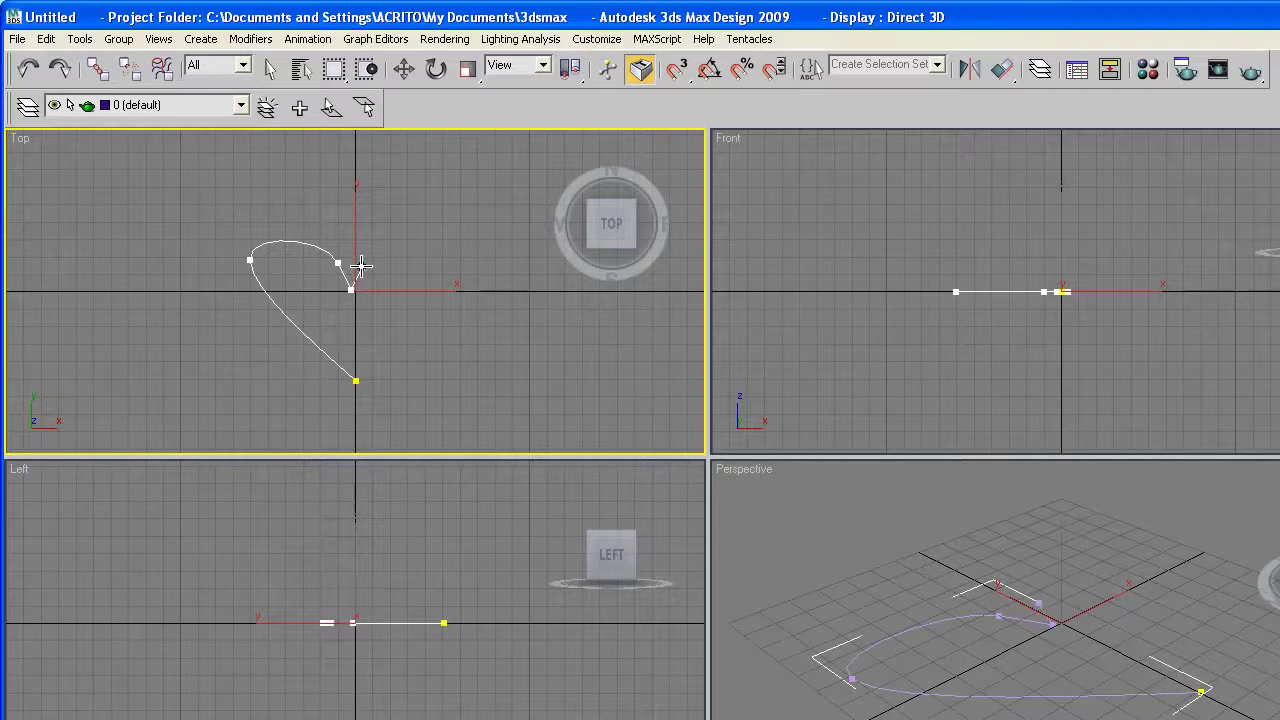
- Continue the spline along the right half of the heart back to its starting vertex and close it
click(361, 262)
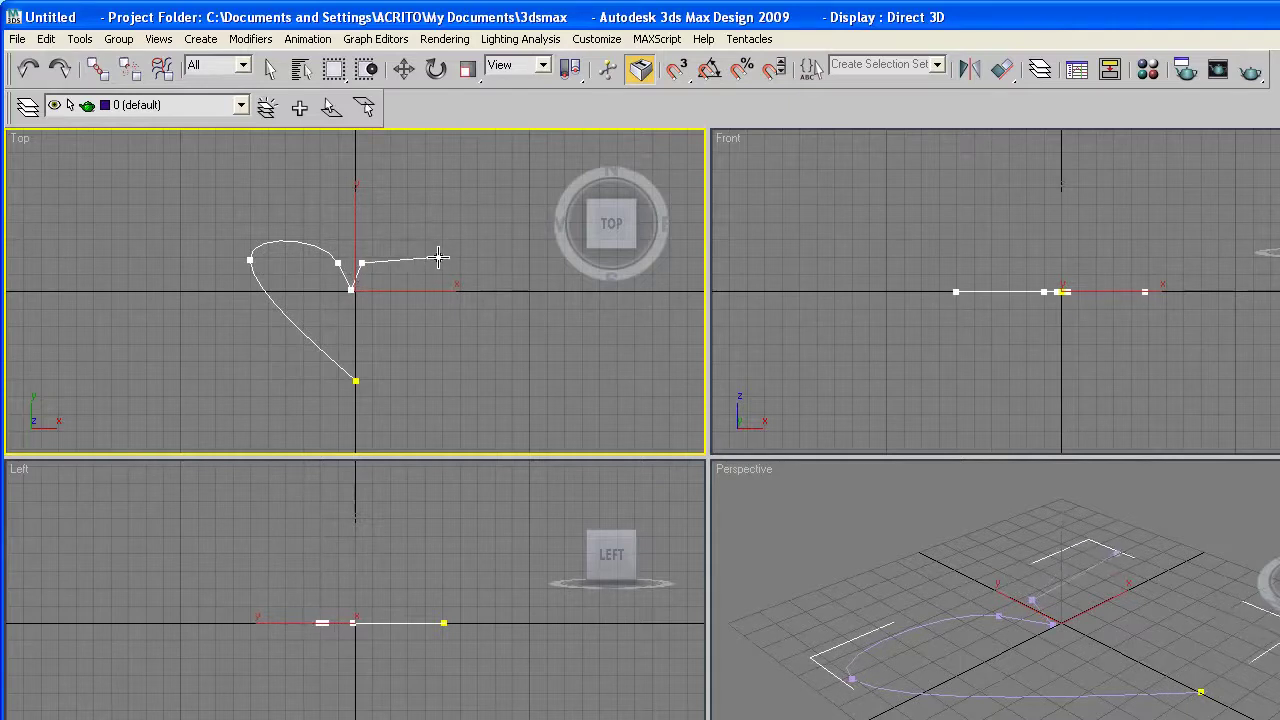
click(439, 258)
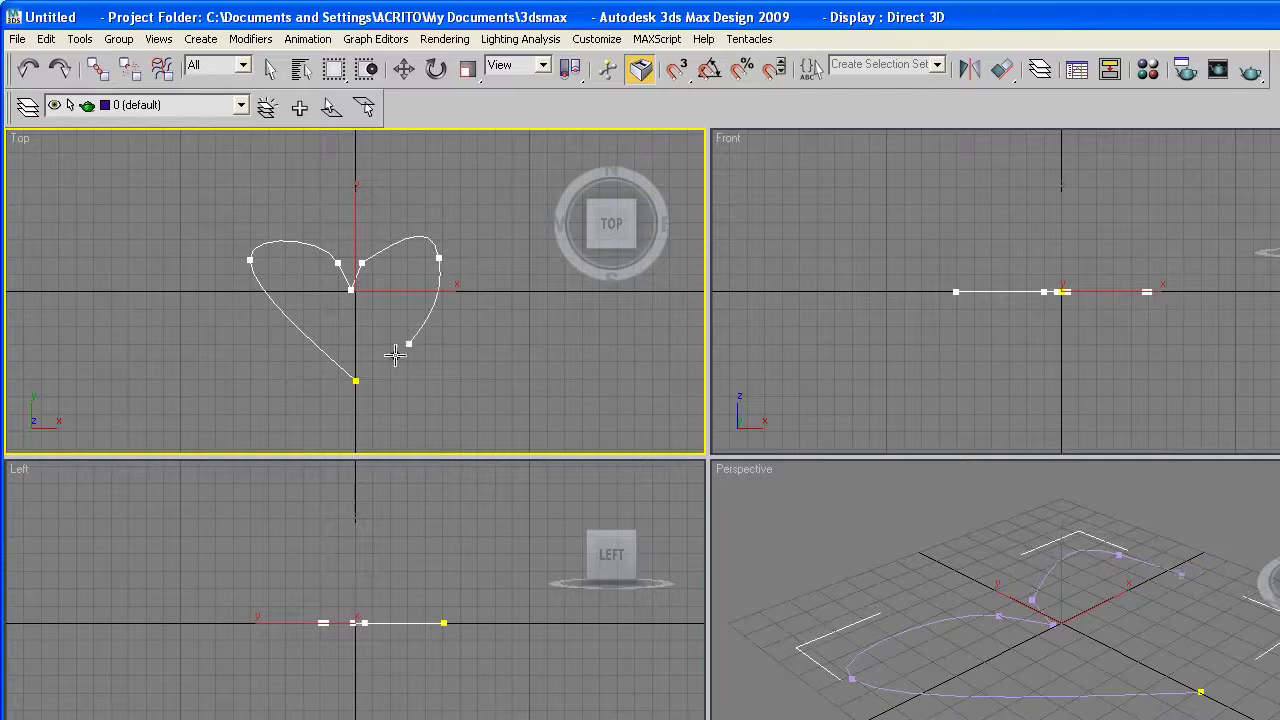
click(357, 381)
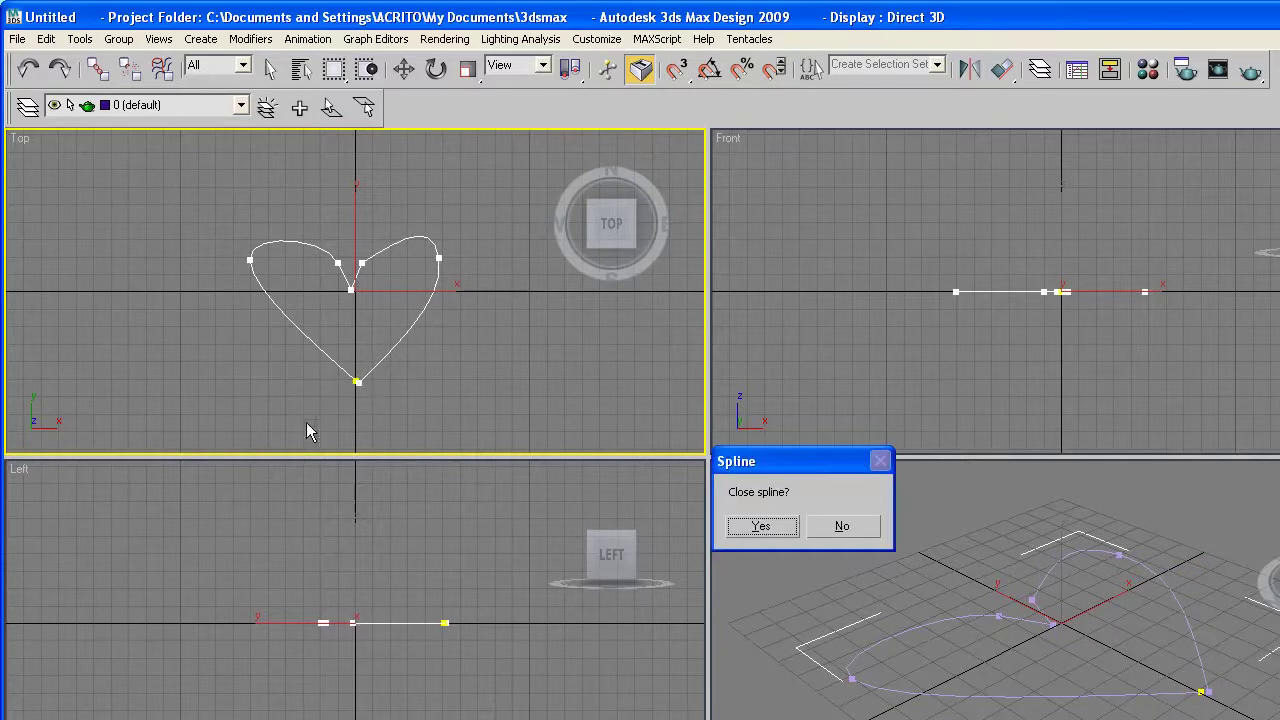
click(762, 527)
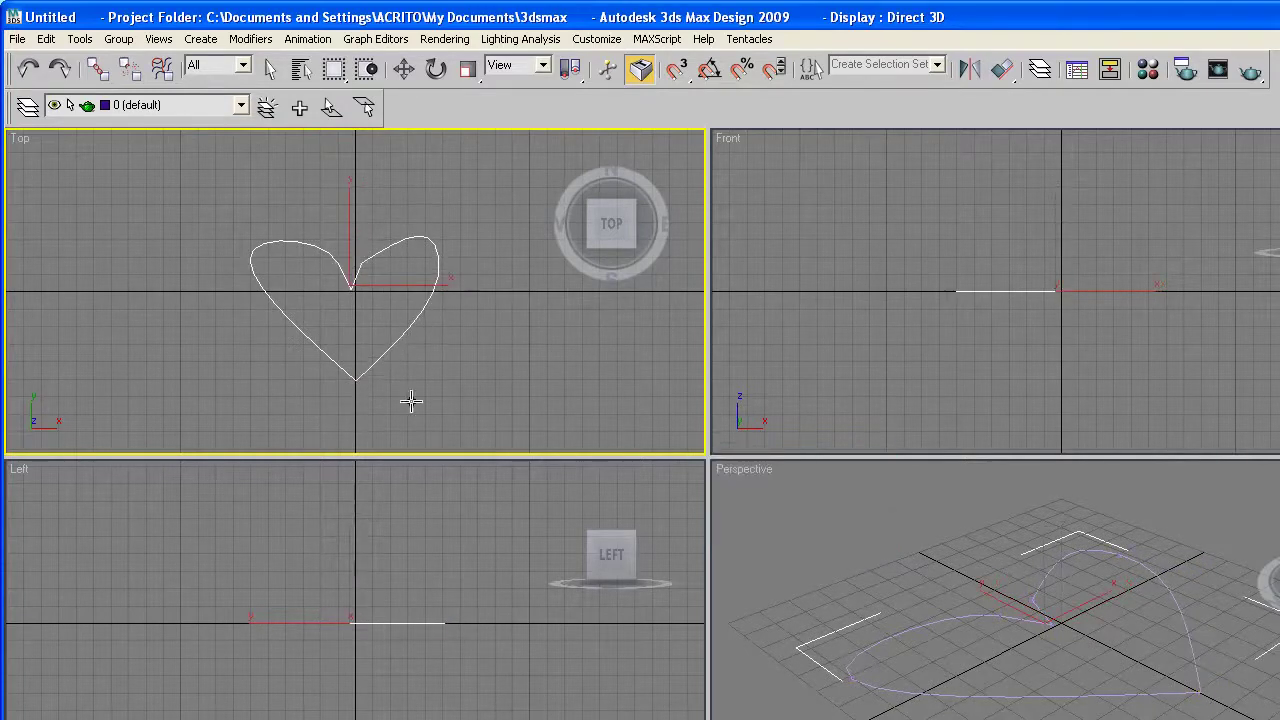
- Apply the Extrude modifier to the closed heart spline
right_click(793, 488)
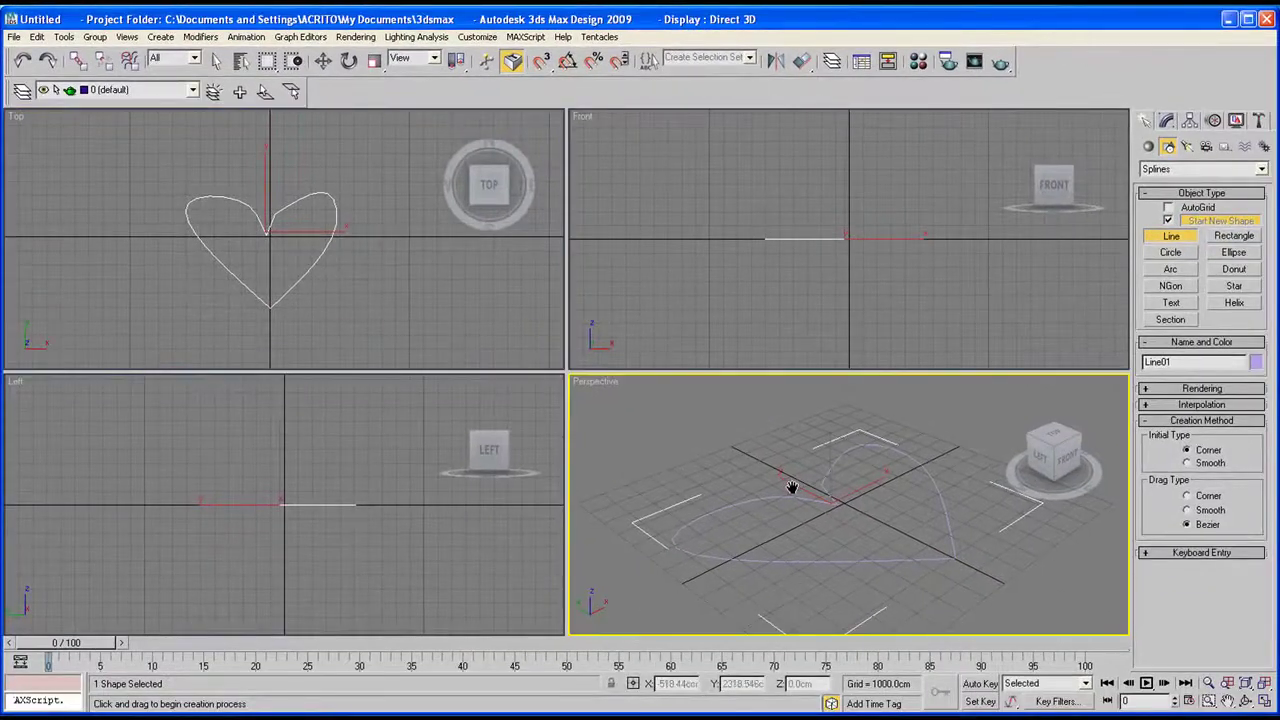
click(1252, 705)
mouse_move(869, 510)
mouse_down()
mouse_move(723, 523)
mouse_move(814, 560)
mouse_move(860, 520)
mouse_move(829, 523)
mouse_move(923, 487)
mouse_move(783, 540)
mouse_move(894, 491)
mouse_move(941, 497)
mouse_move(860, 500)
mouse_move(820, 520)
mouse_move(838, 525)
mouse_move(845, 465)
mouse_move(868, 515)
mouse_move(866, 503)
mouse_up()
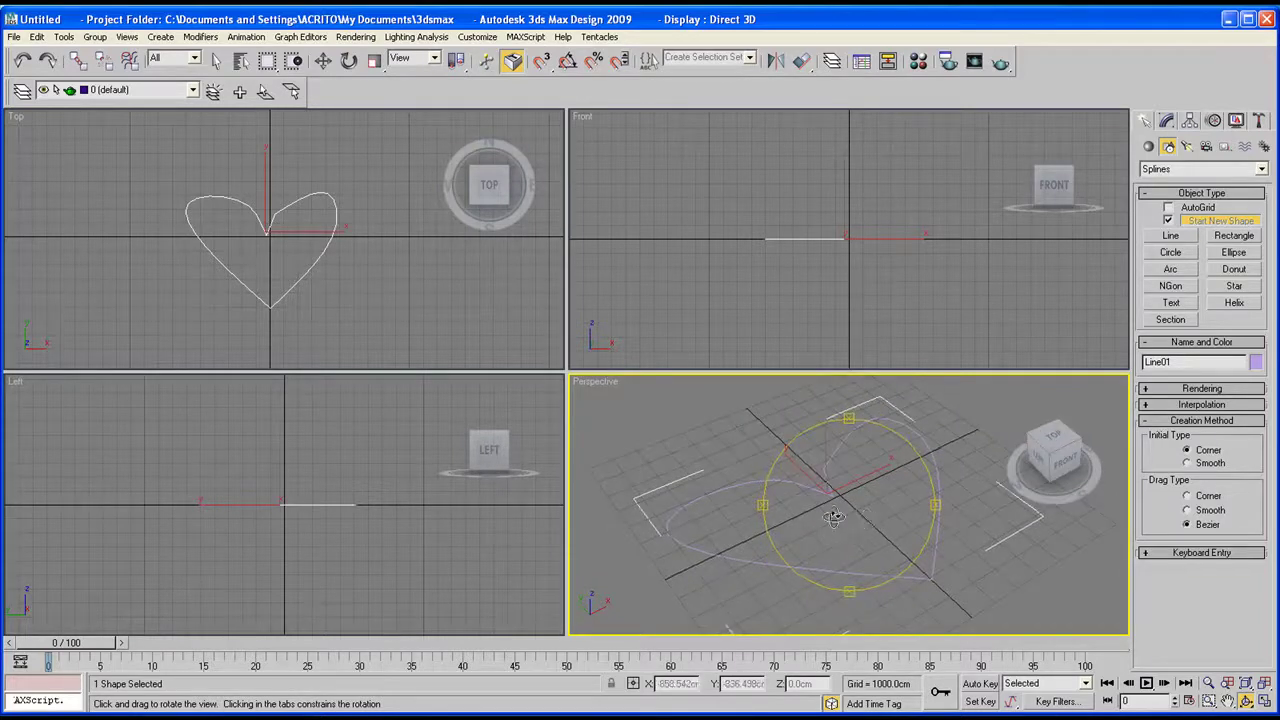
click(1168, 120)
click(1230, 166)
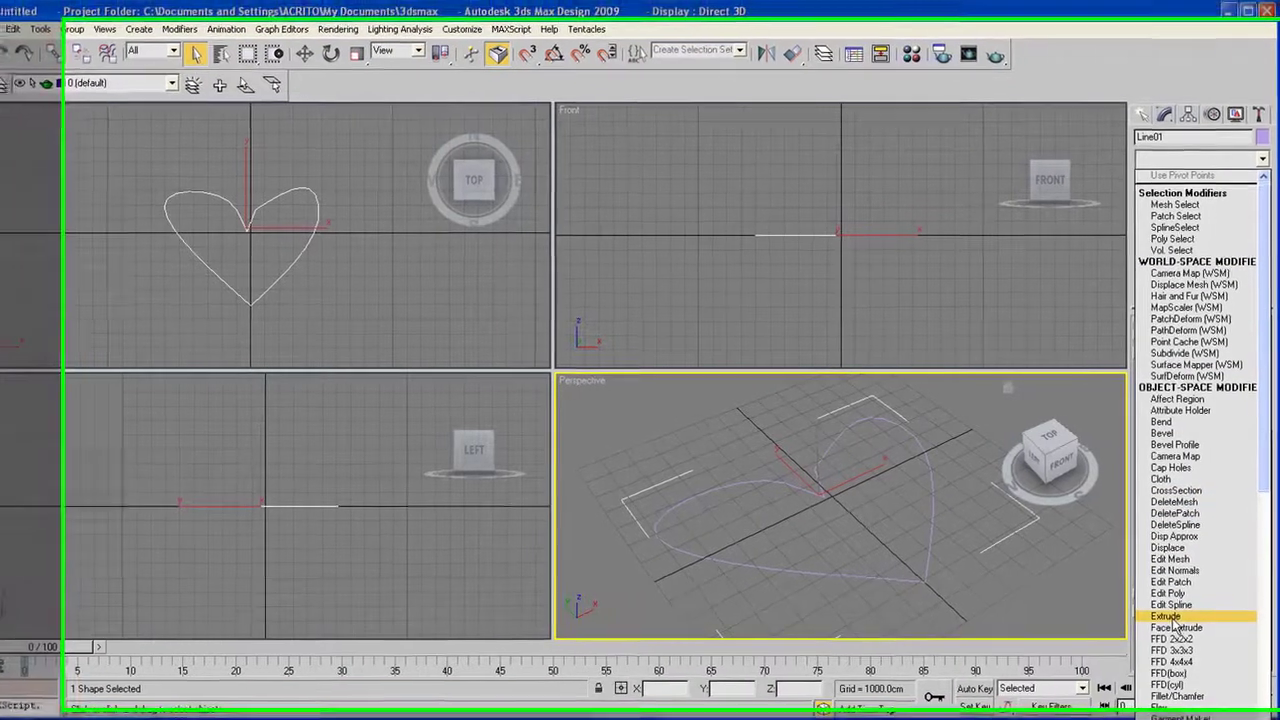
click(1170, 613)
middle_drag(855, 517, 809, 499)
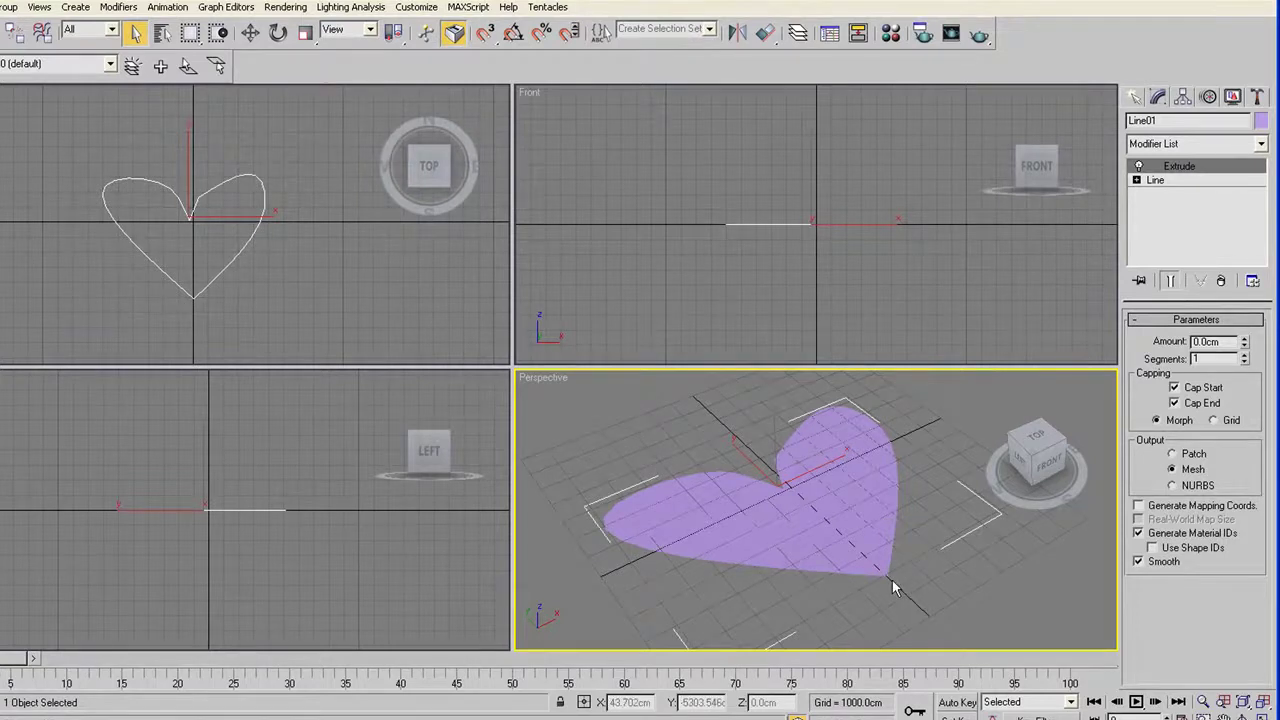
middle_drag(784, 486, 799, 489)
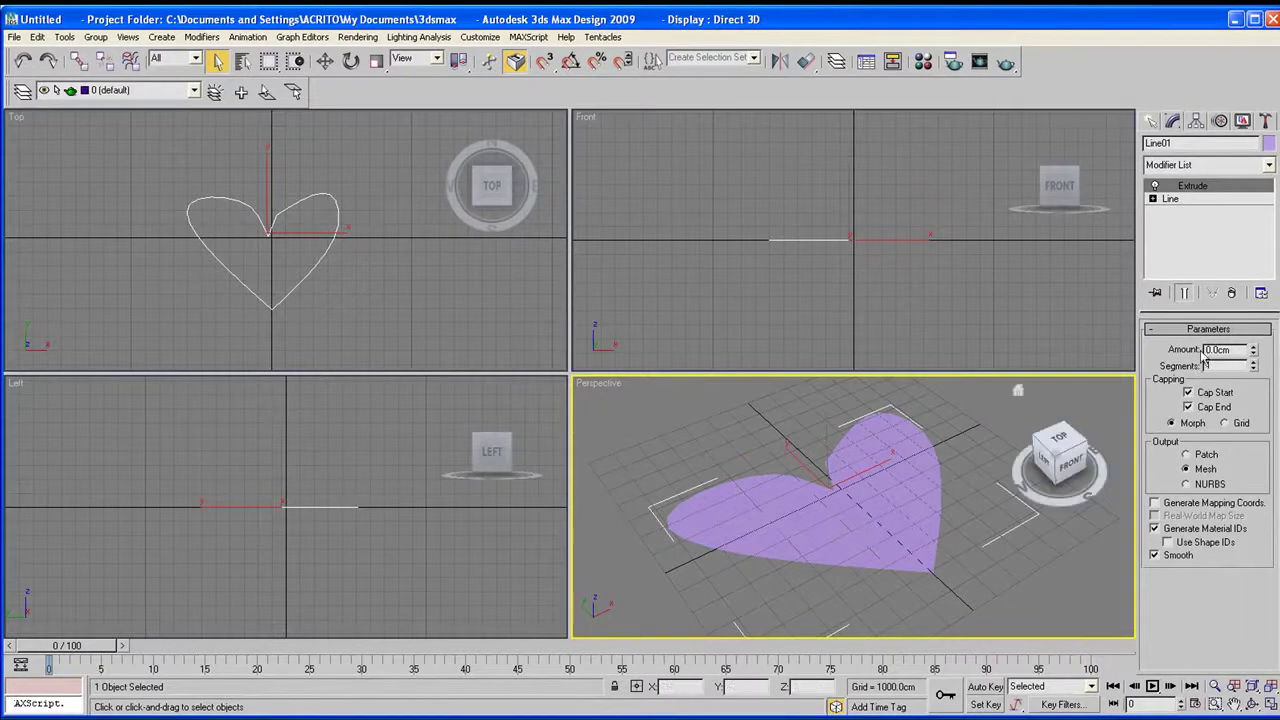
- Set the heart's extrusion amount to 2056 cm
click(1254, 347)
mouse_move(1247, 350)
mouse_down()
mouse_move(1248, 265)
mouse_move(1242, 380)
mouse_move(1244, 326)
mouse_move(1240, 346)
mouse_up()
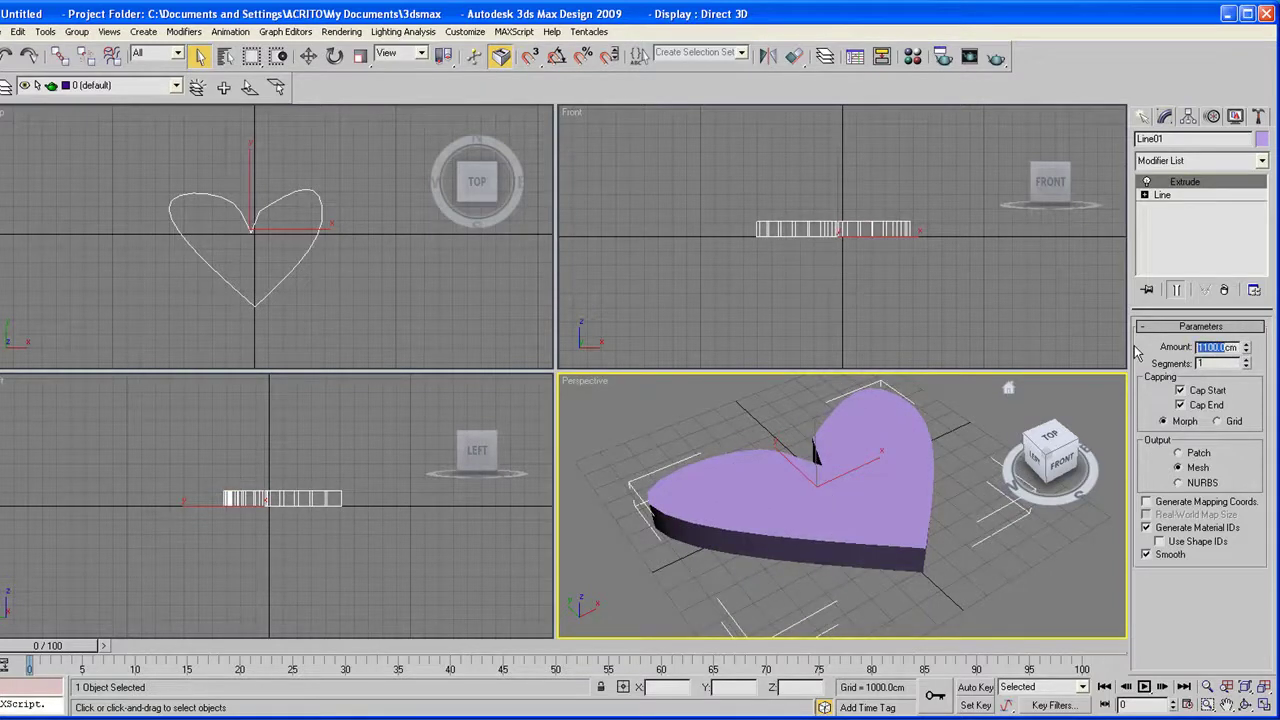
text(2056)
key(Return)
- Delete the extruded heart from the scene
middle_drag(937, 471, 921, 506)
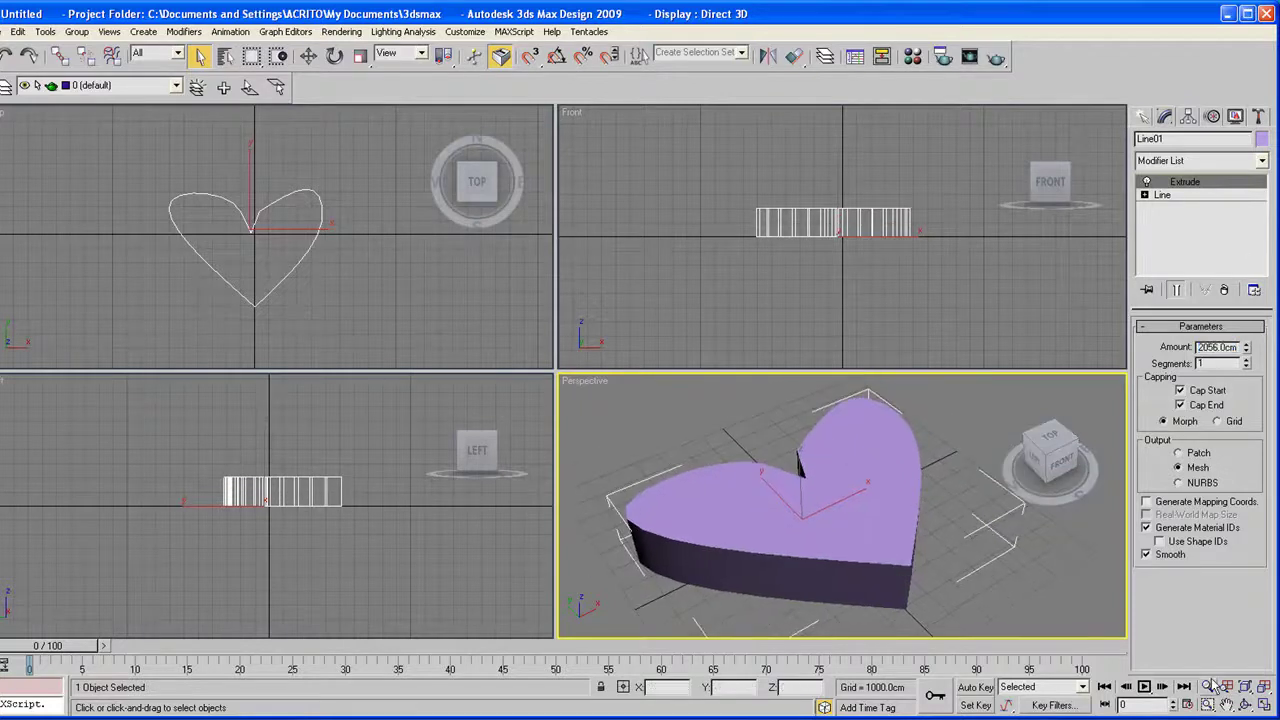
click(1246, 705)
drag(891, 520, 657, 478)
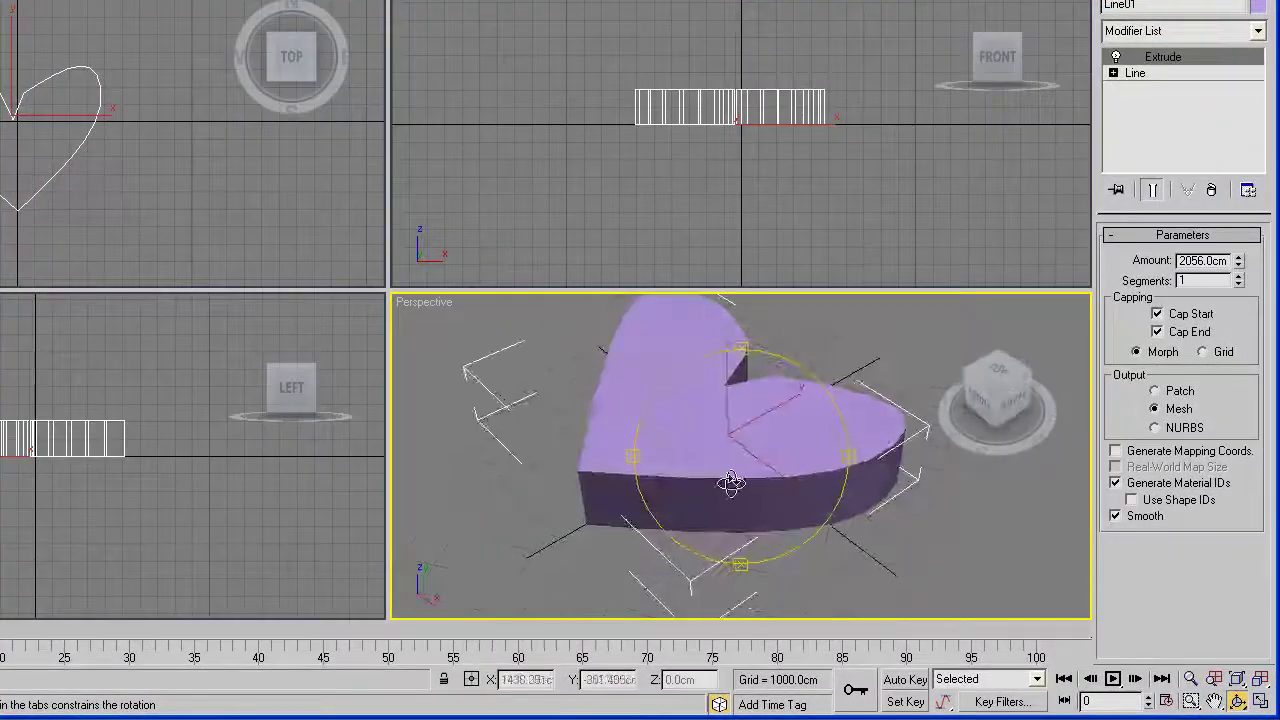
drag(769, 499, 748, 450)
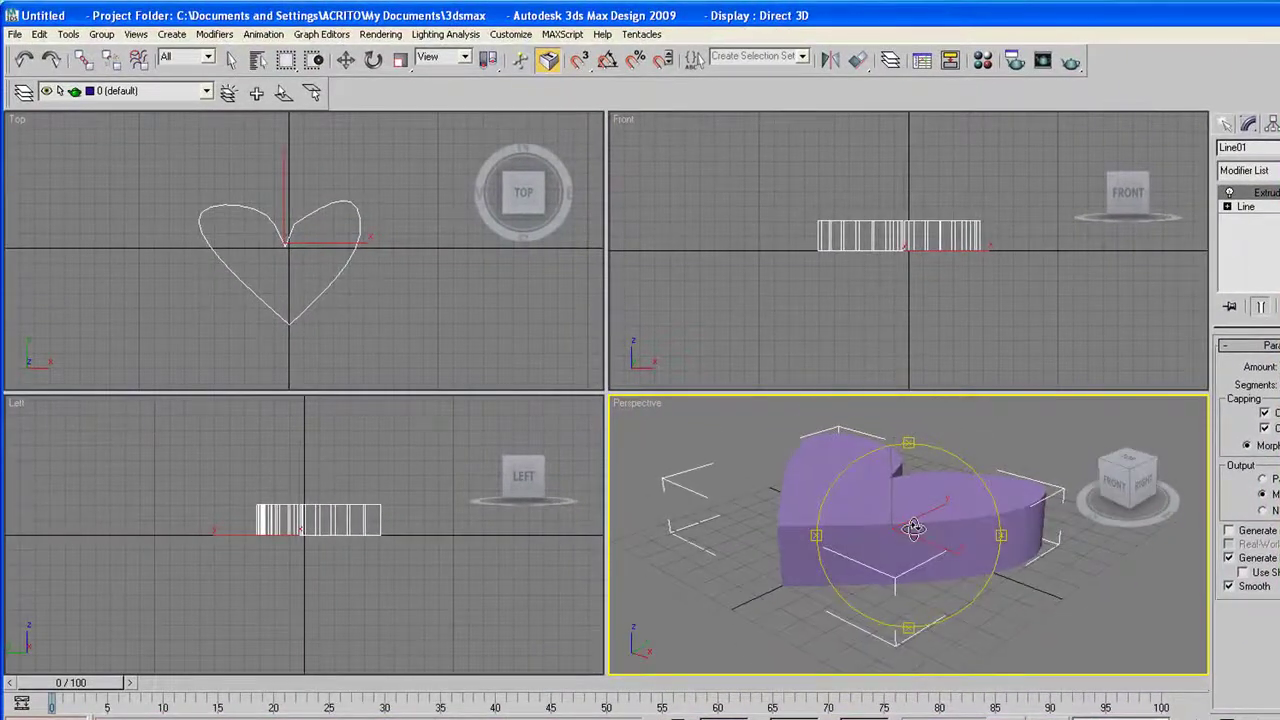
drag(913, 529, 1012, 565)
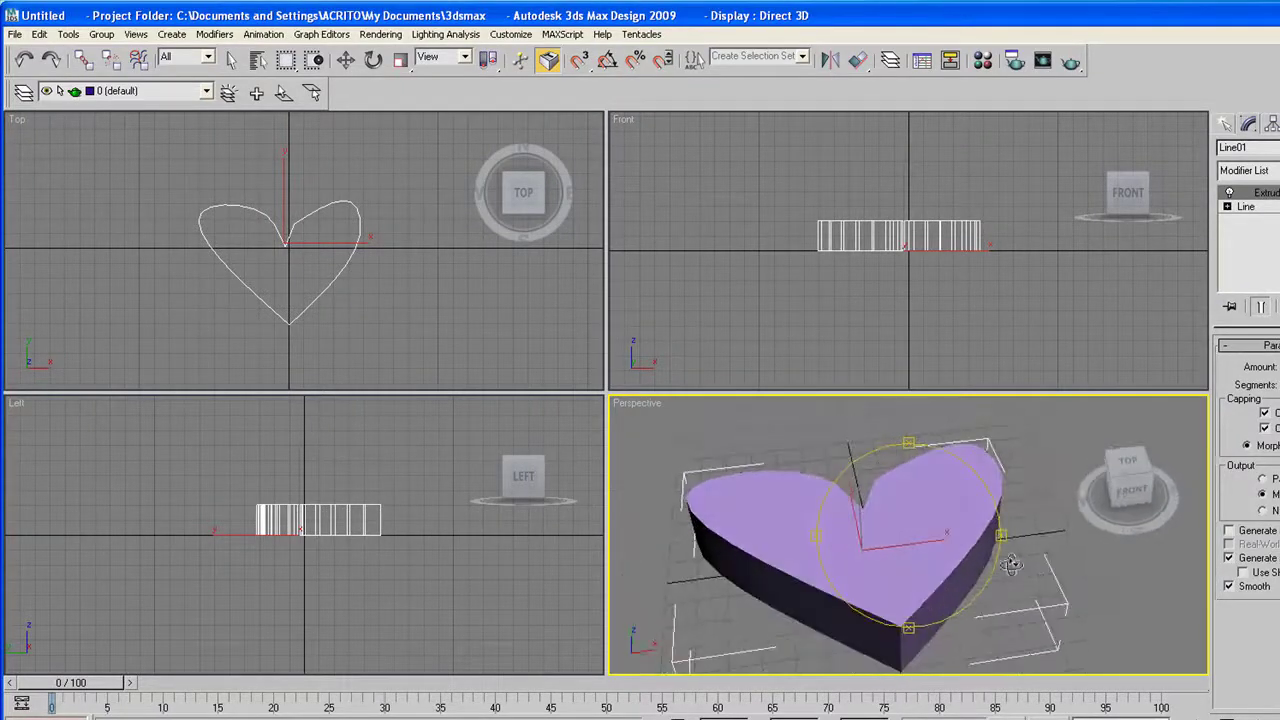
mouse_move(929, 491)
middle_down()
mouse_move(944, 485)
mouse_move(907, 489)
middle_up()
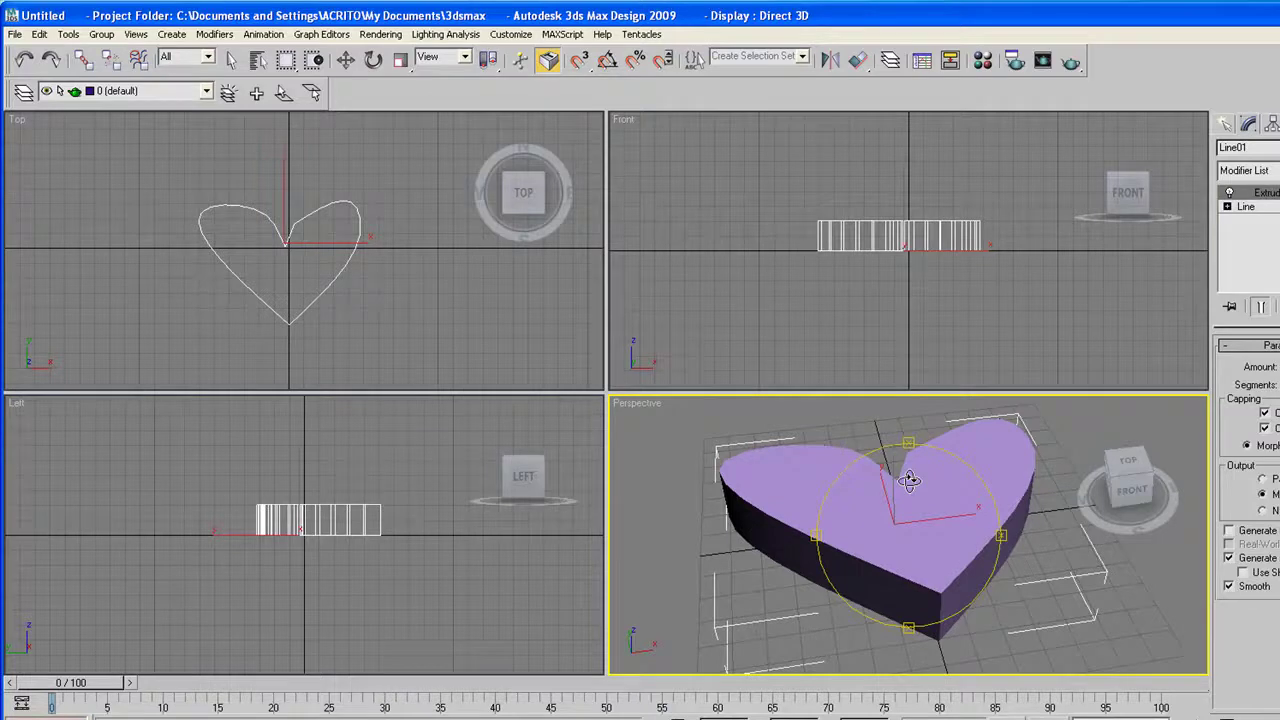
drag(908, 481, 908, 535)
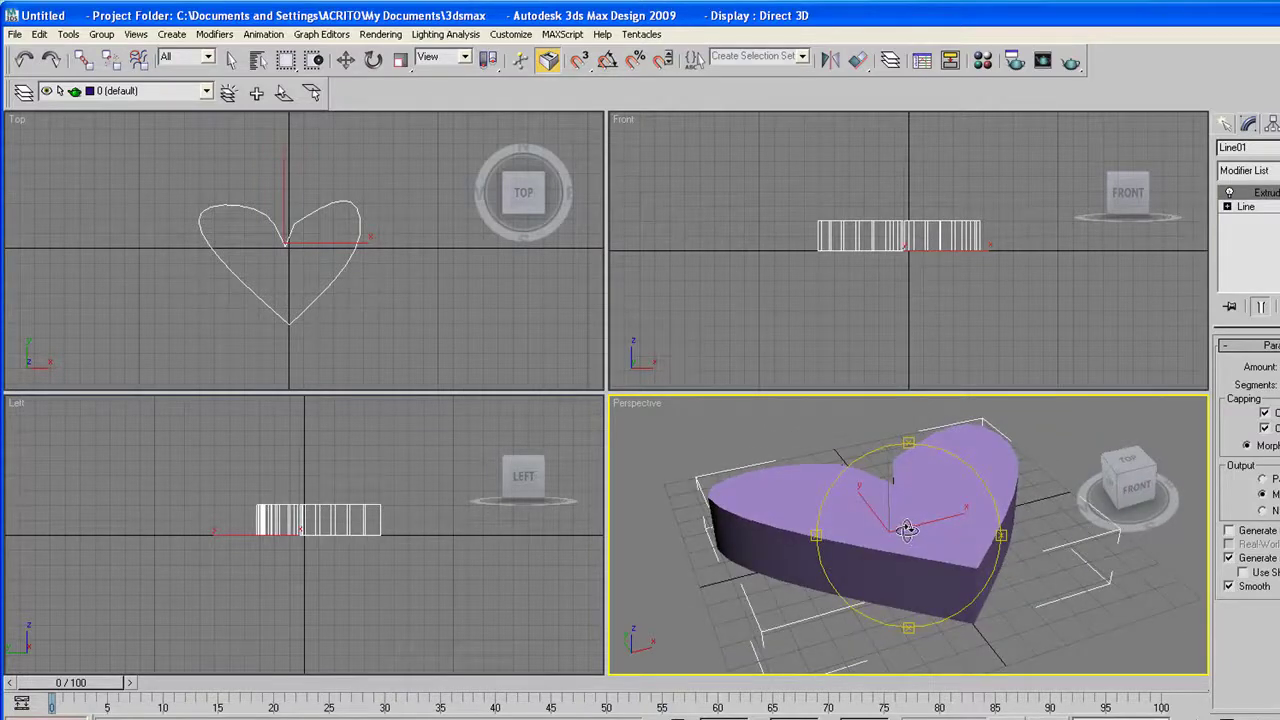
key(Delete)
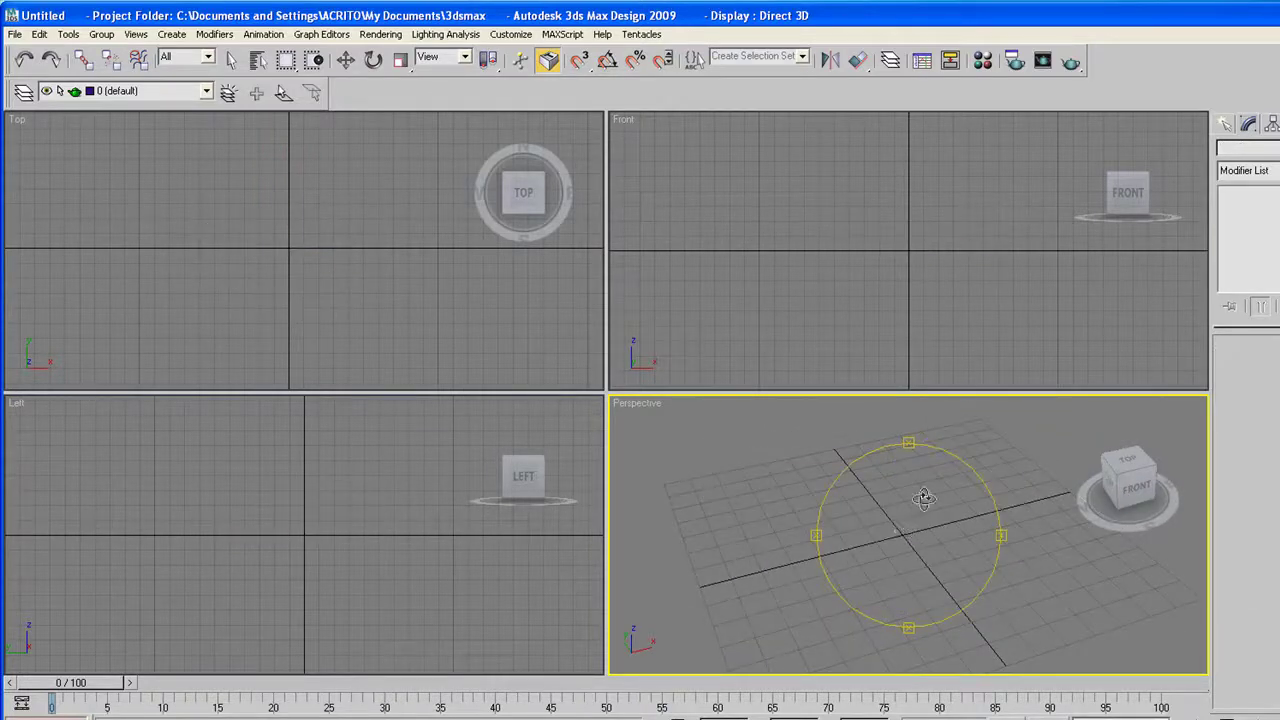
- Draw a six-sided inscribed NGon with a radius of about 5388 cm, centred on the origin in the Top viewport
click(1226, 125)
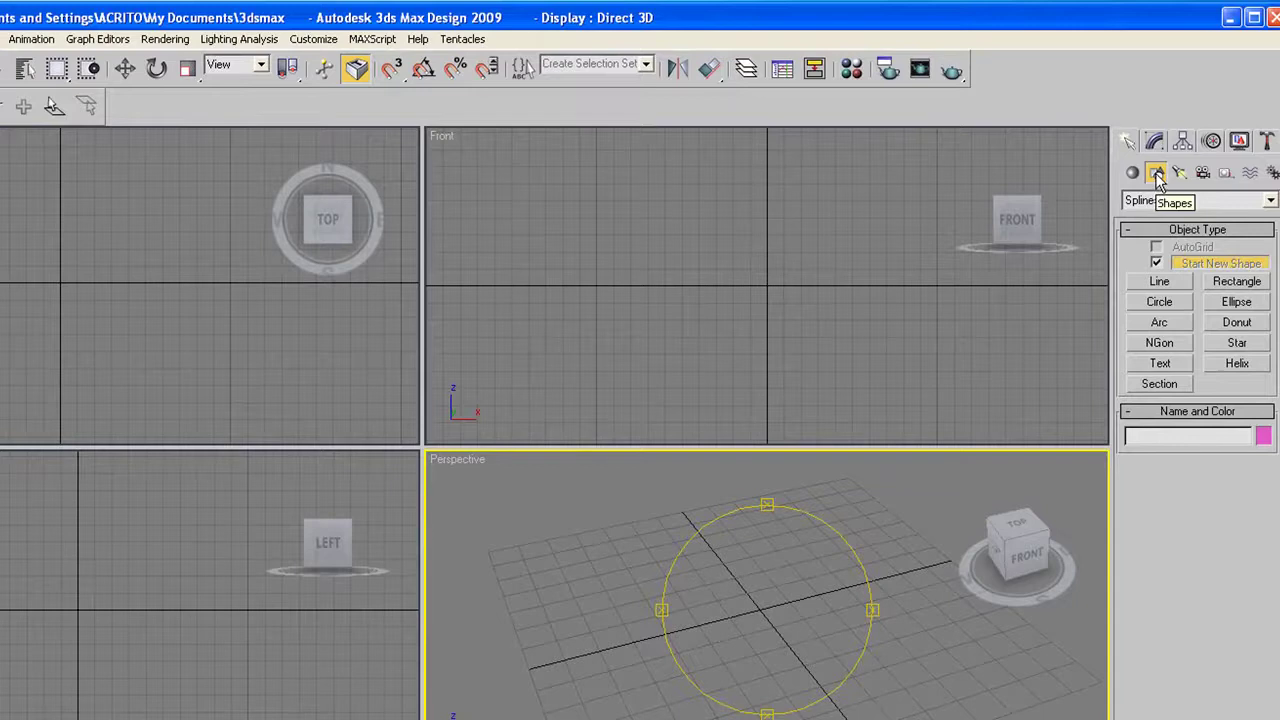
click(1159, 343)
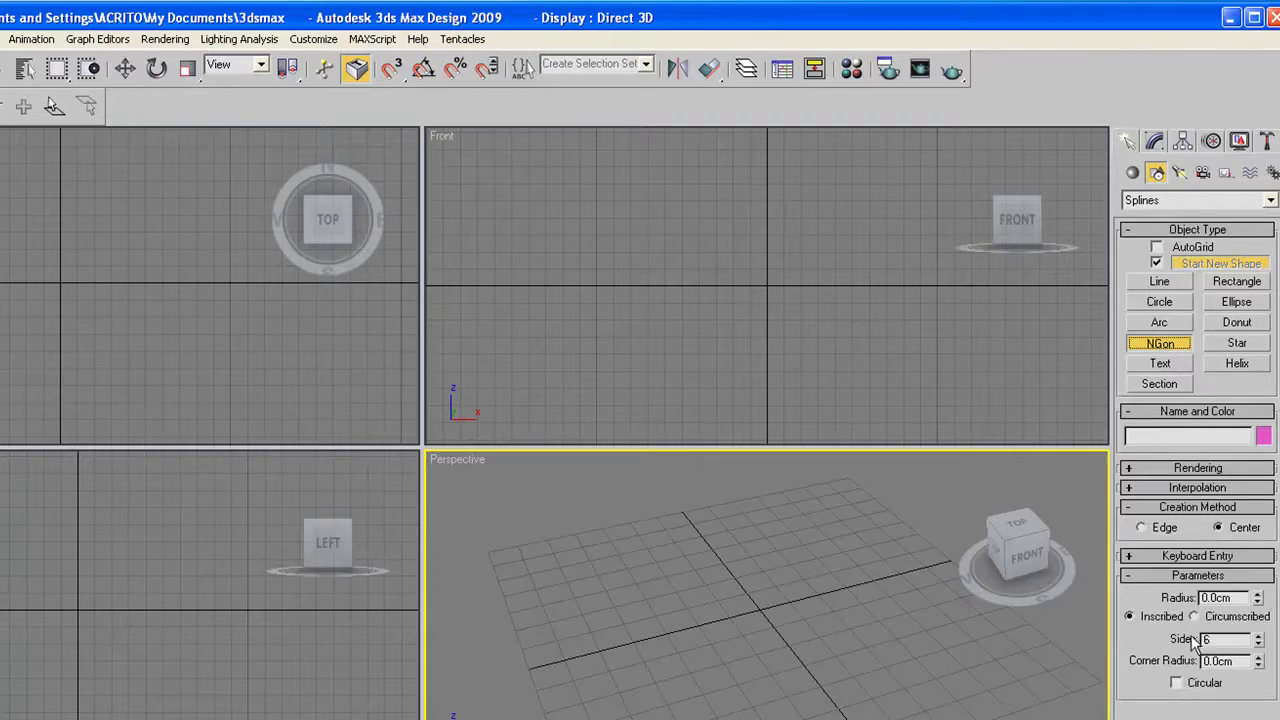
double_click(1222, 640)
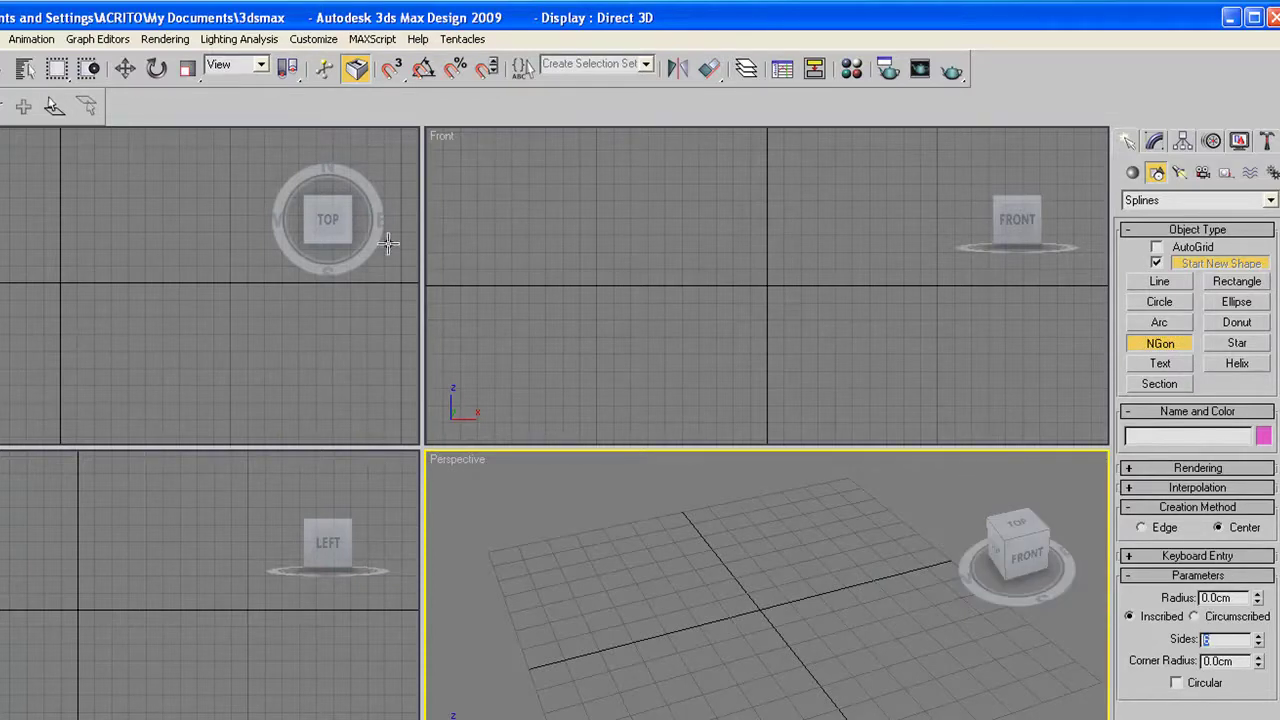
click(63, 281)
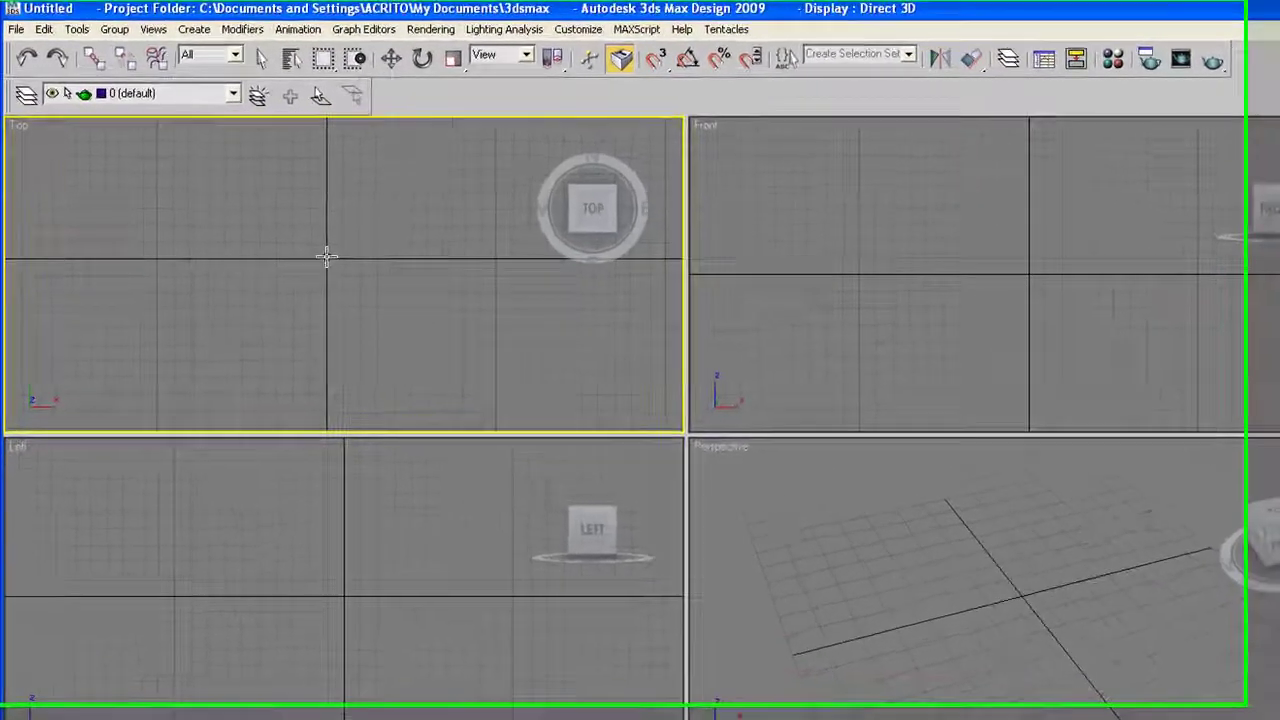
drag(269, 225, 330, 278)
drag(413, 331, 411, 320)
- Apply the Extrude modifier to the hexagon spline
right_click(1143, 661)
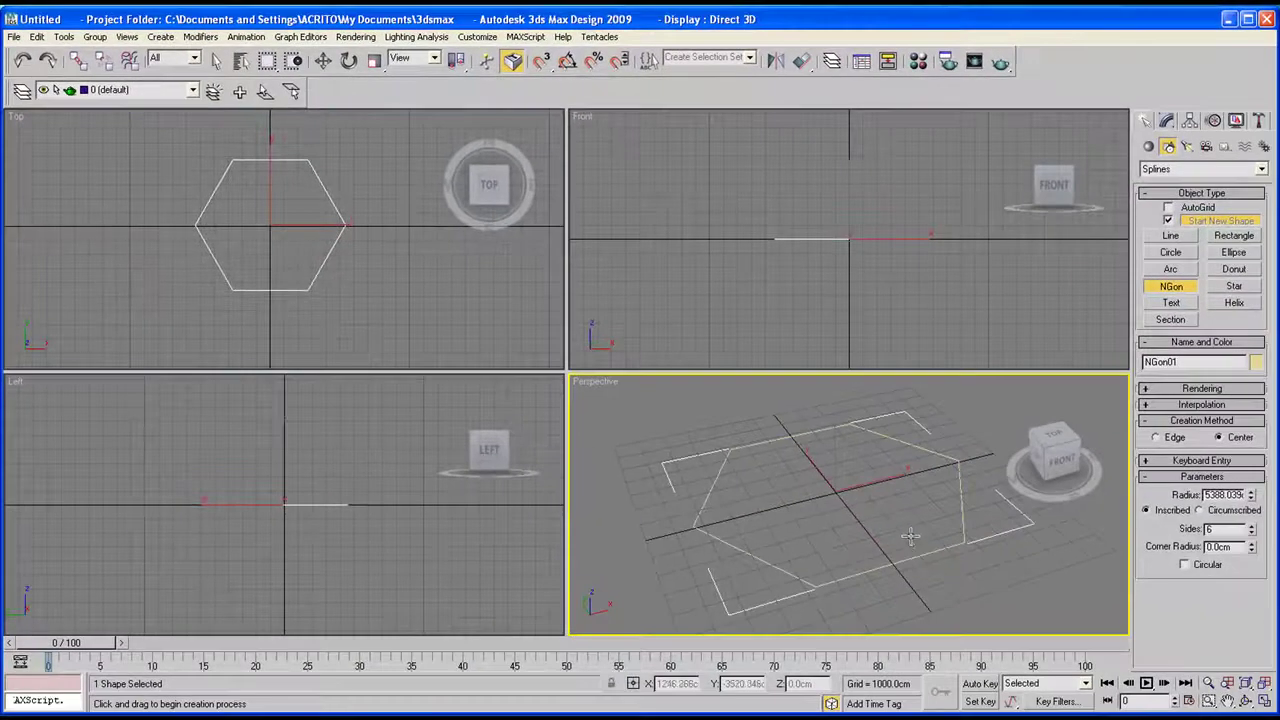
scroll(920, 541, down, 3)
click(1246, 701)
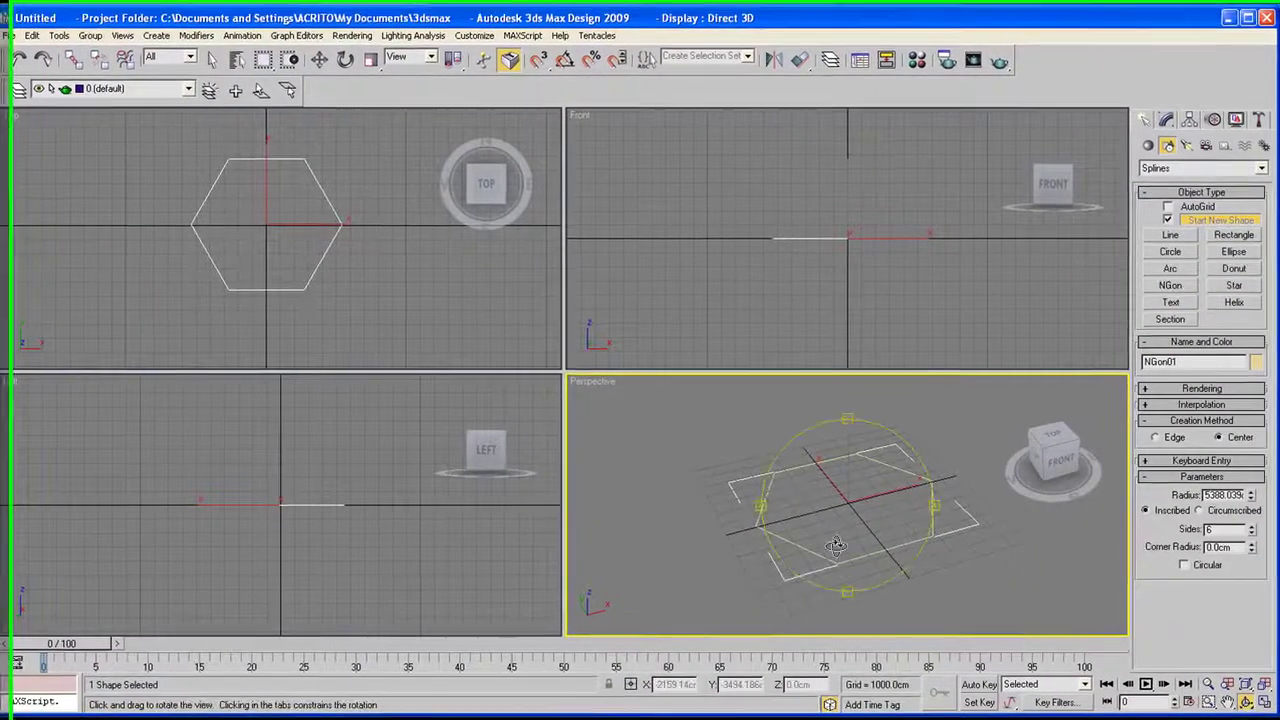
drag(957, 540, 838, 502)
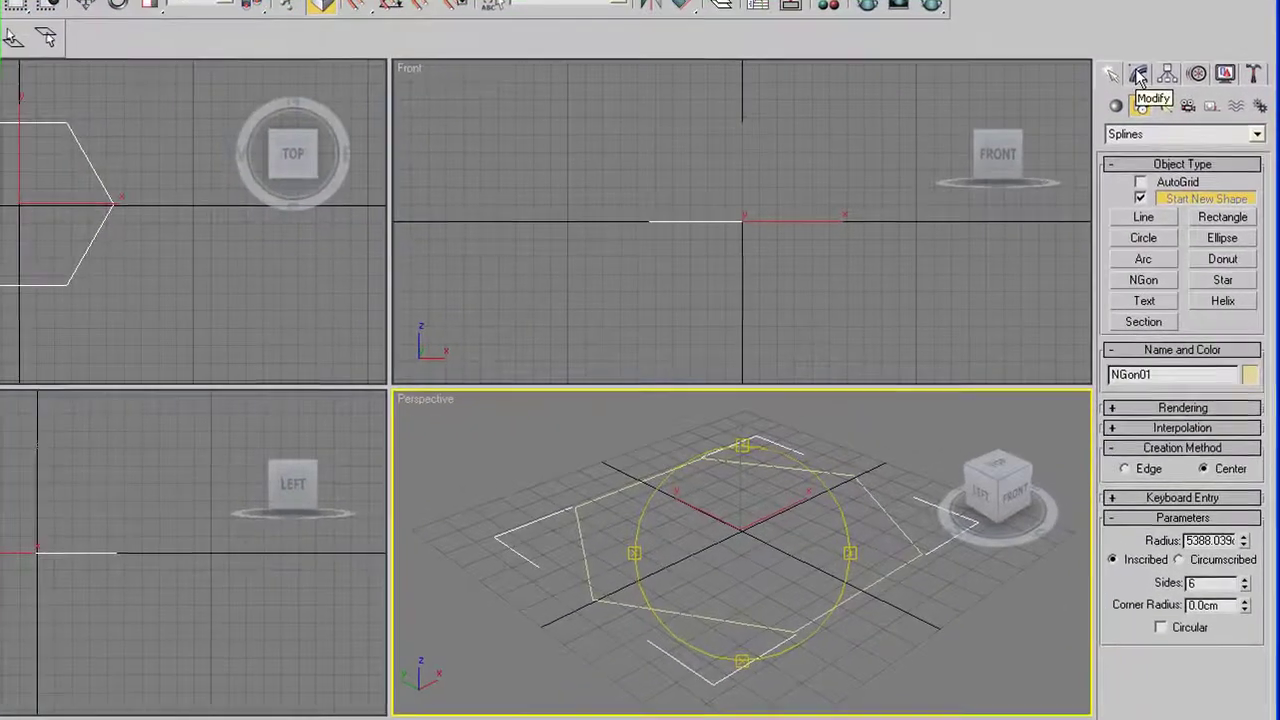
click(1165, 117)
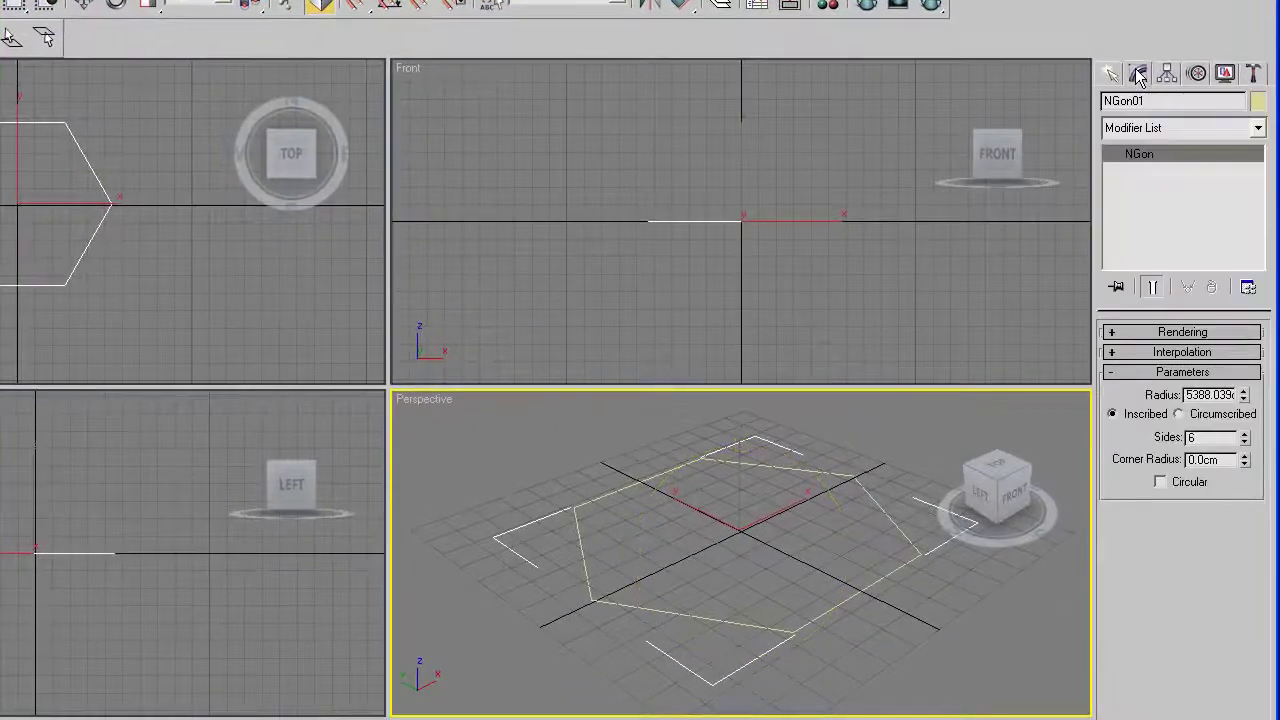
click(1222, 130)
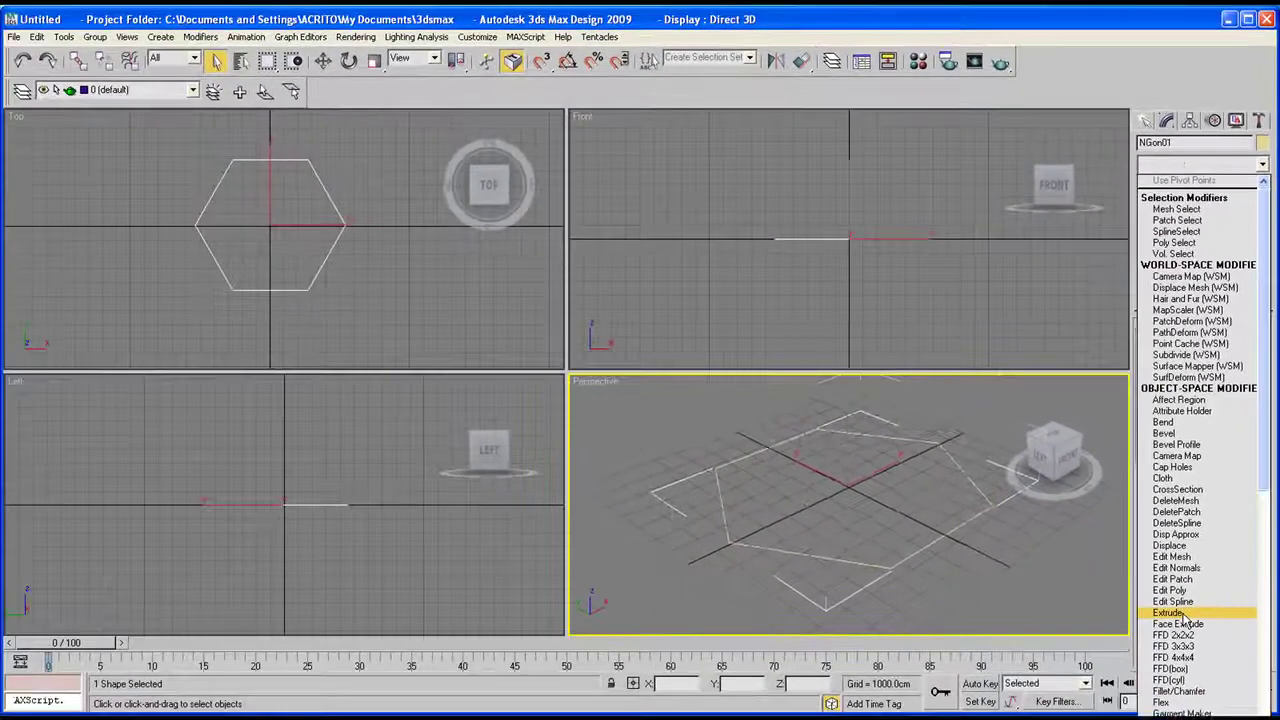
click(1168, 689)
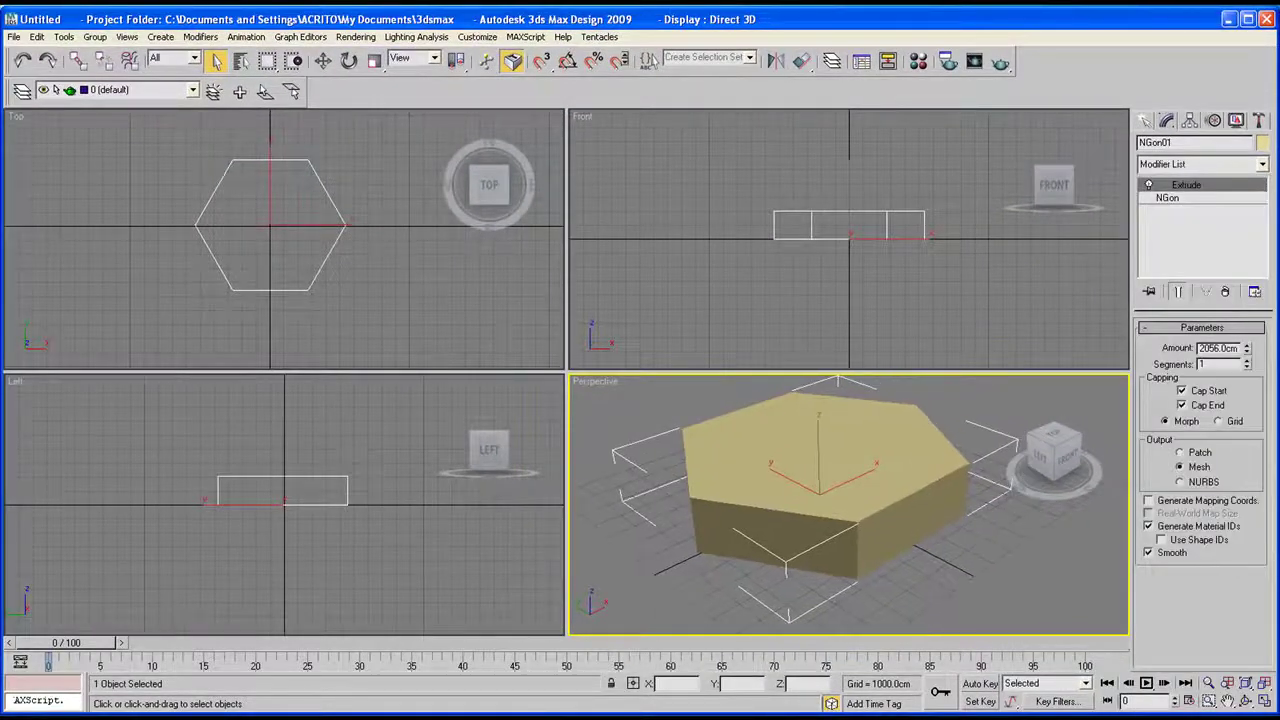
- Set the hexagon's extrusion amount to 1956 cm
click(1245, 701)
drag(800, 518, 751, 494)
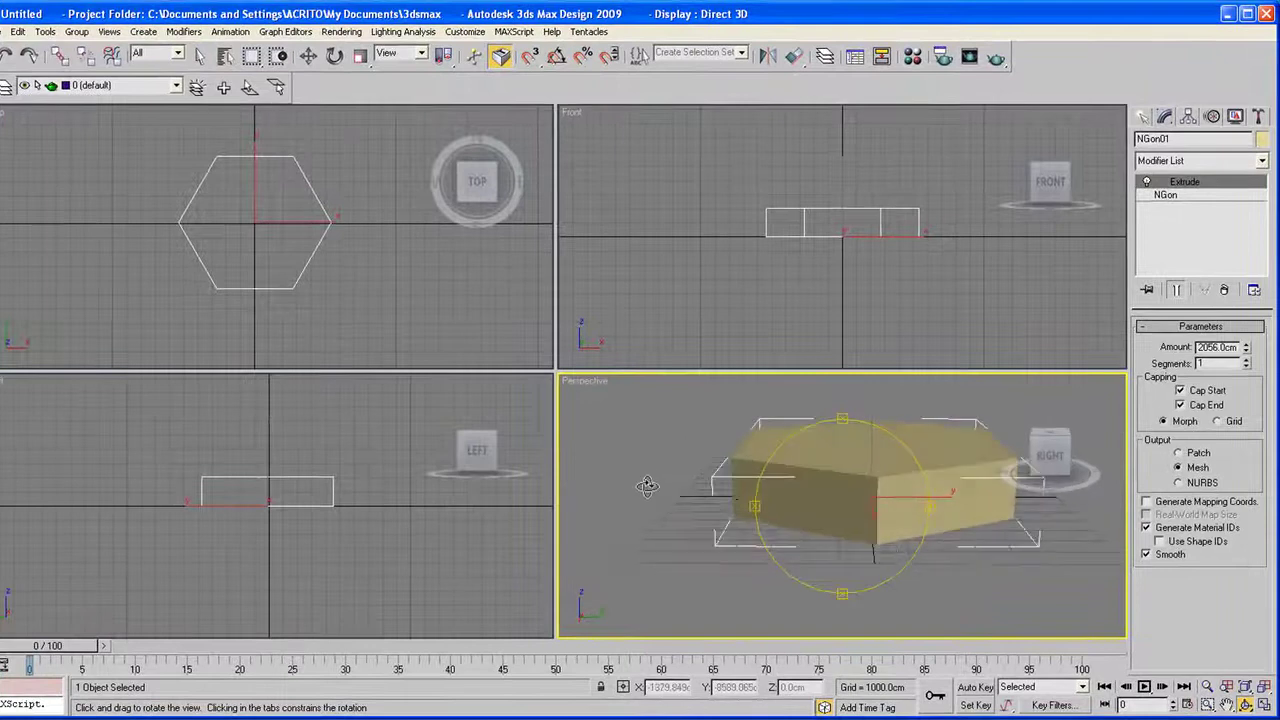
drag(647, 486, 823, 507)
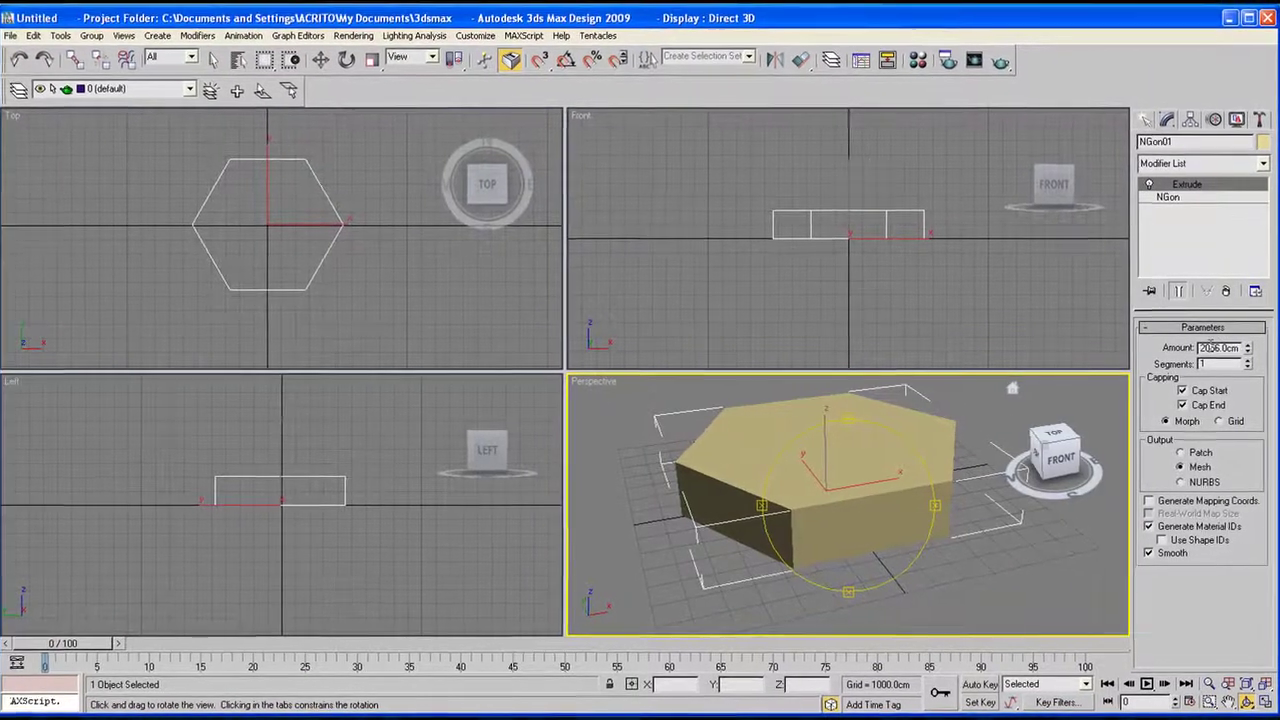
drag(843, 485, 880, 505)
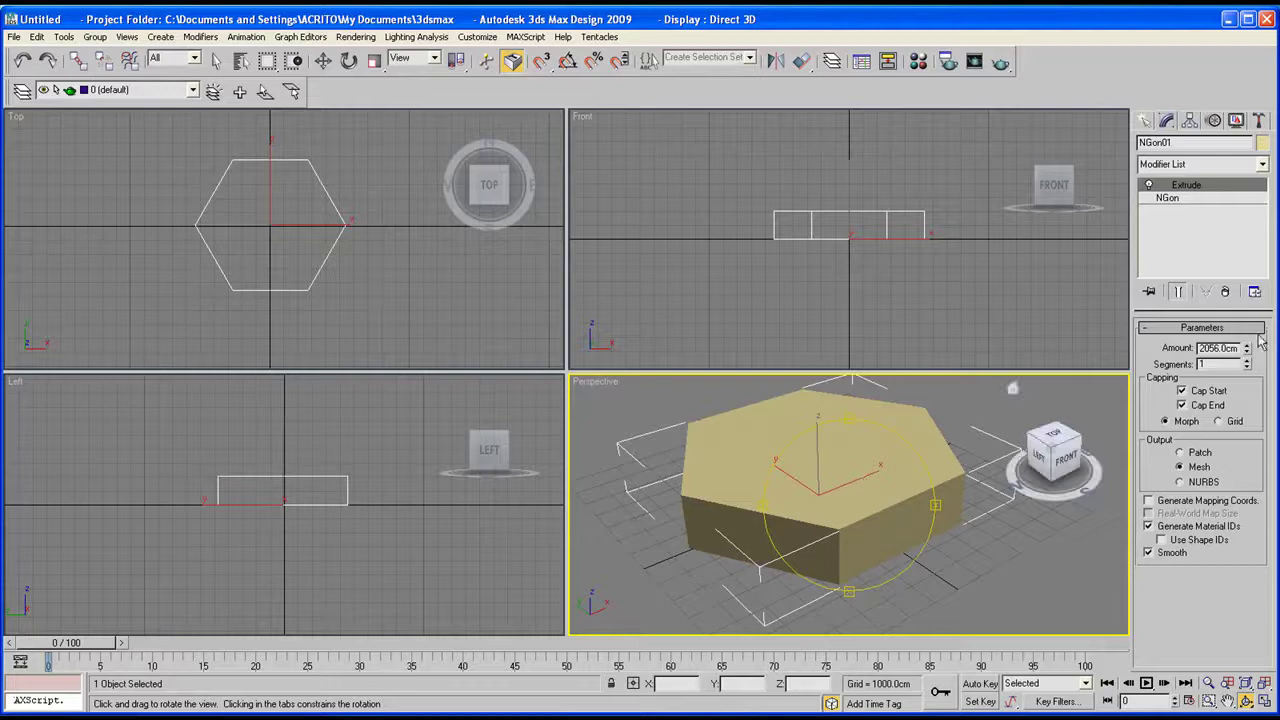
mouse_move(1247, 352)
mouse_down()
mouse_move(1248, 310)
mouse_move(1250, 354)
mouse_up()
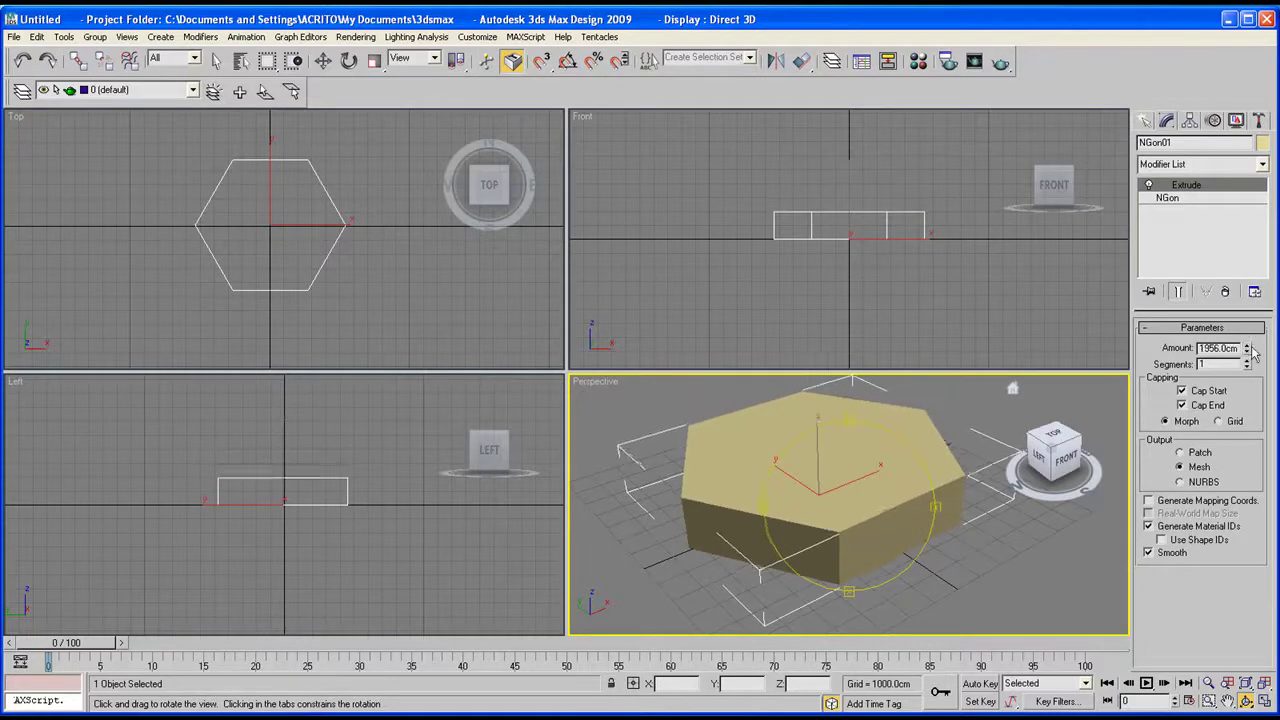
- Move the extruded hexagon straight up in the Front viewport to a height of about 9024 cm above the grid
drag(866, 523, 840, 512)
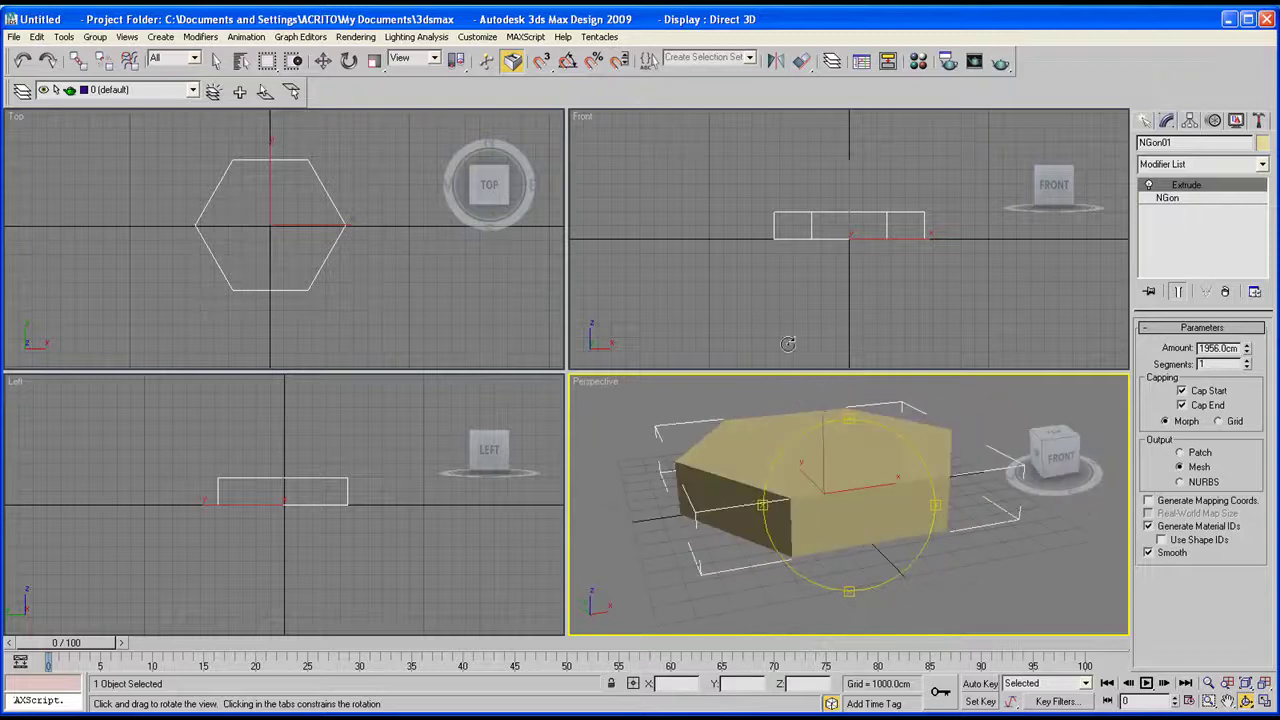
middle_drag(792, 328, 785, 355)
middle_drag(817, 246, 814, 284)
mouse_move(815, 285)
mouse_down()
mouse_move(846, 277)
mouse_move(821, 272)
mouse_up()
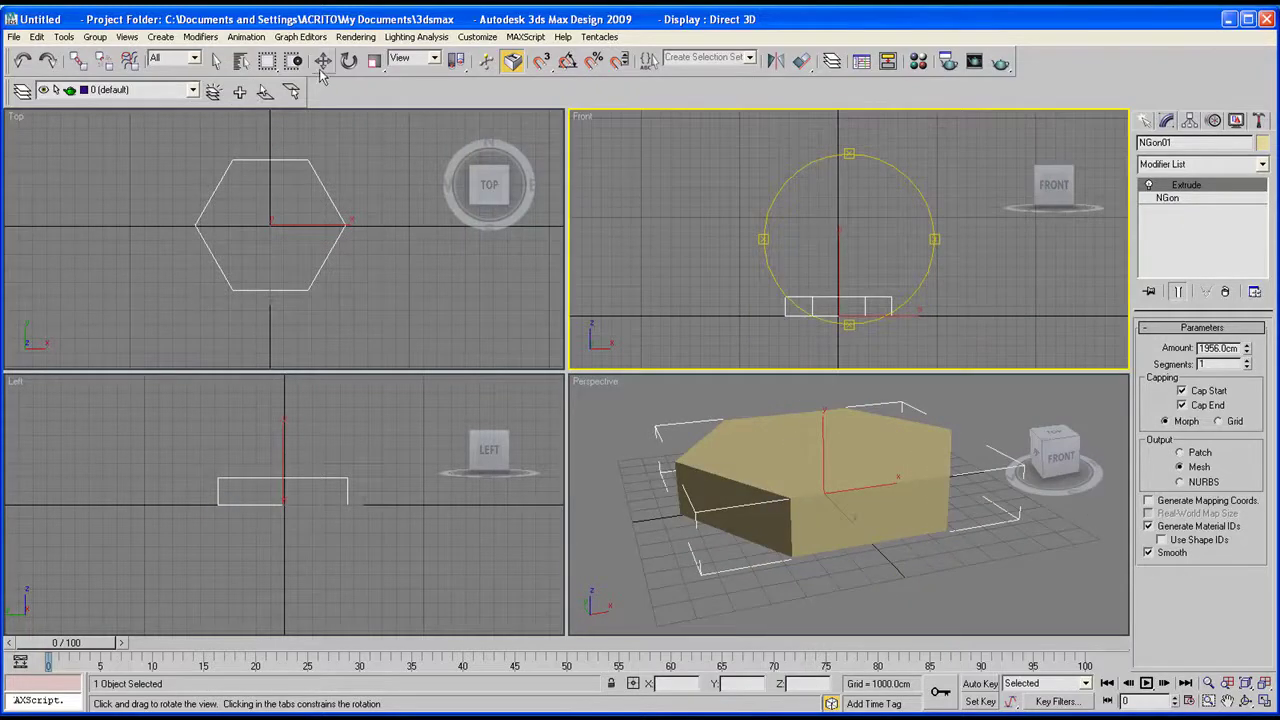
click(323, 61)
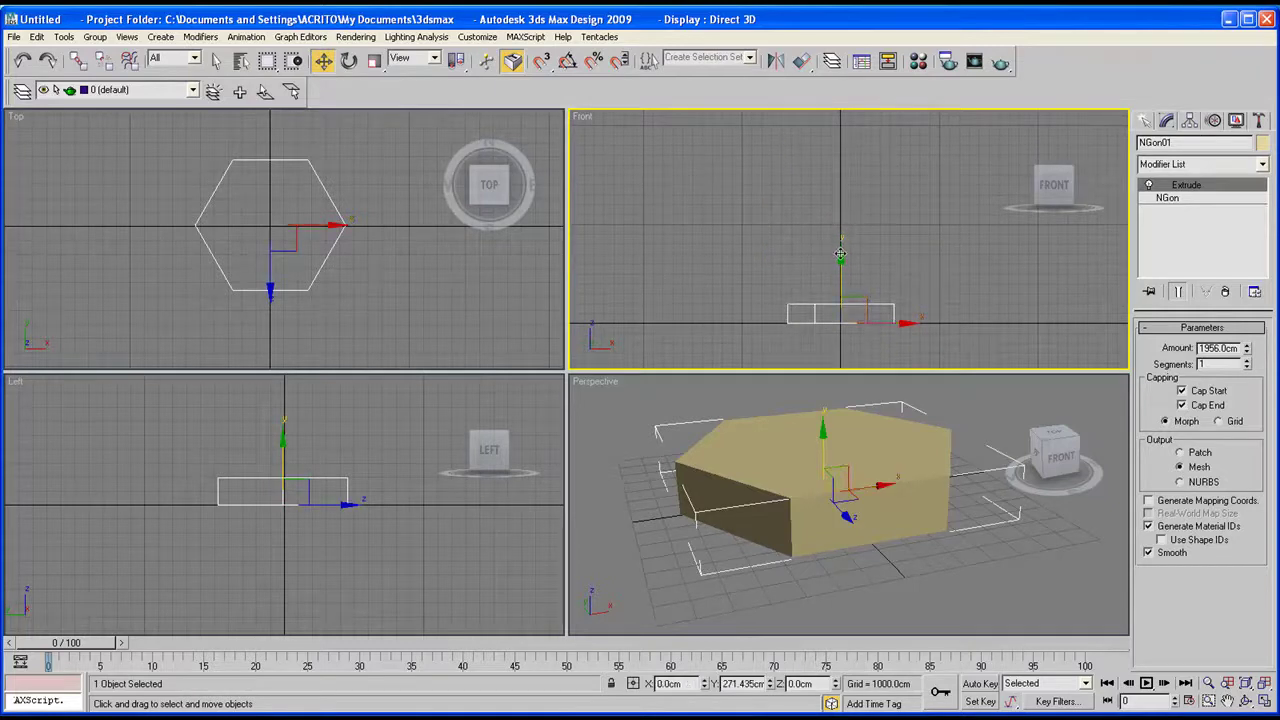
drag(840, 254, 840, 164)
middle_click(850, 530)
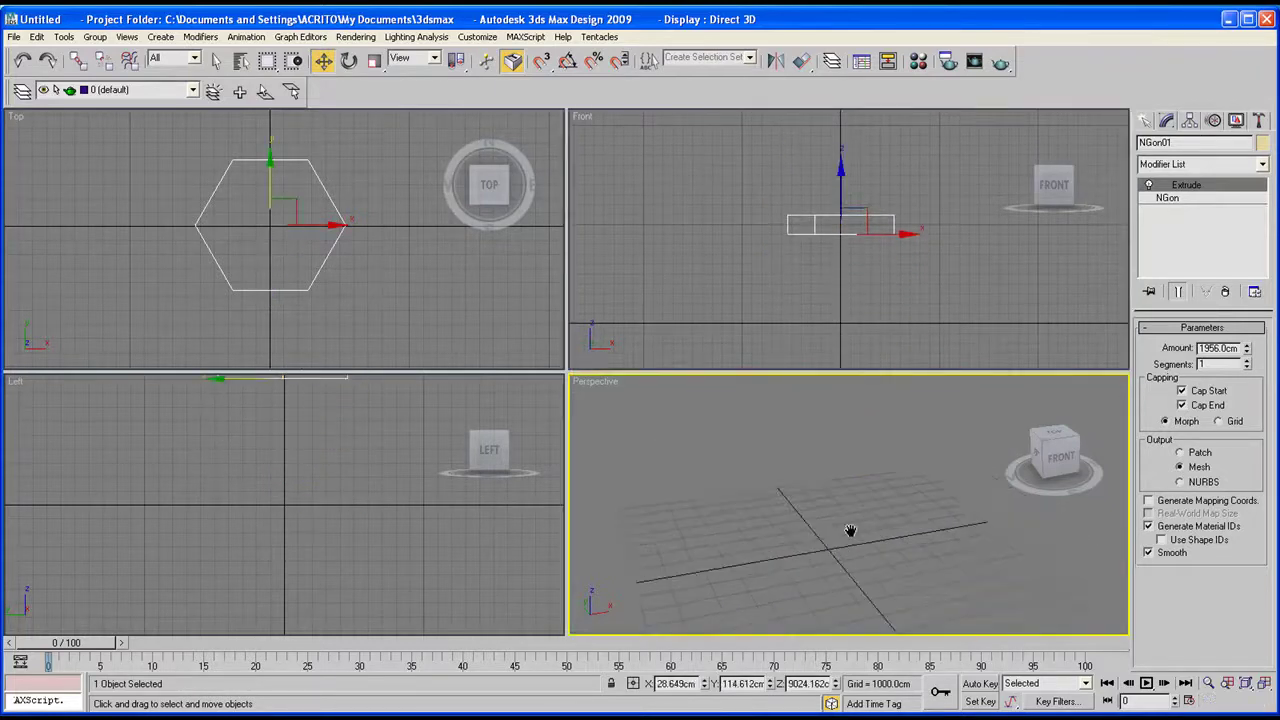
scroll(845, 515, down, 3)
middle_click(840, 294)
middle_drag(840, 294, 827, 274)
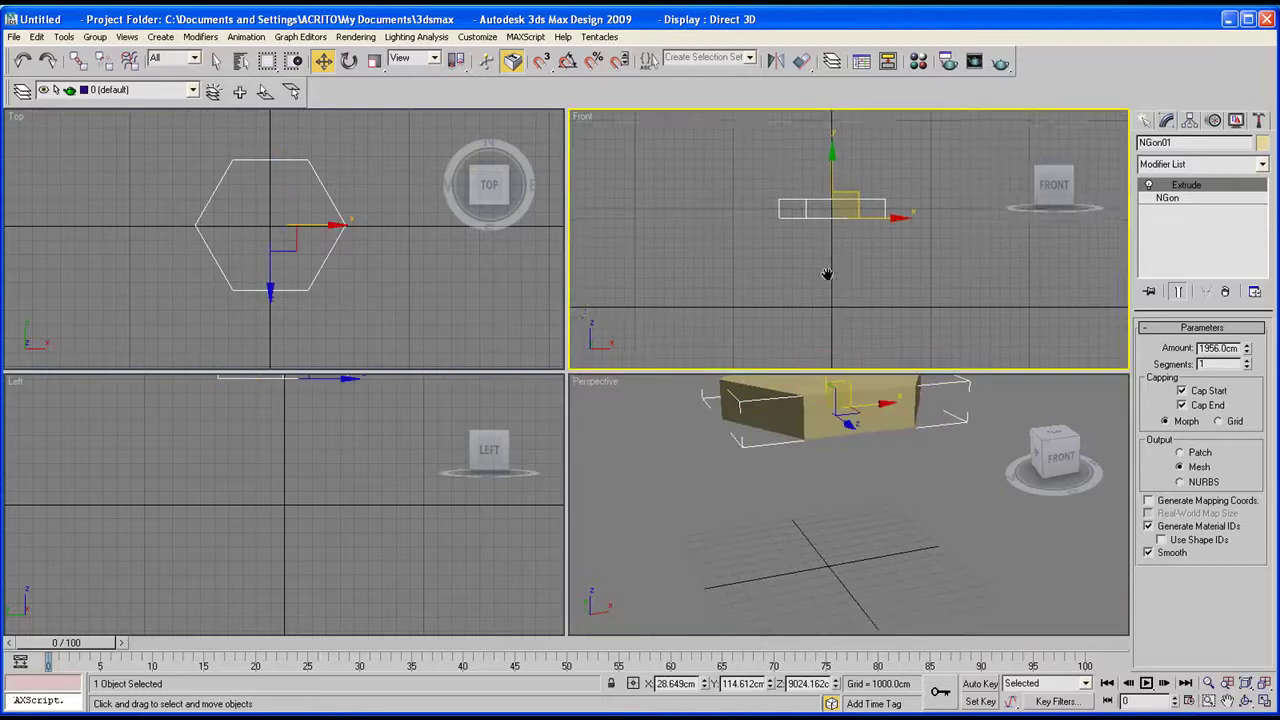
scroll(672, 304, up, 2)
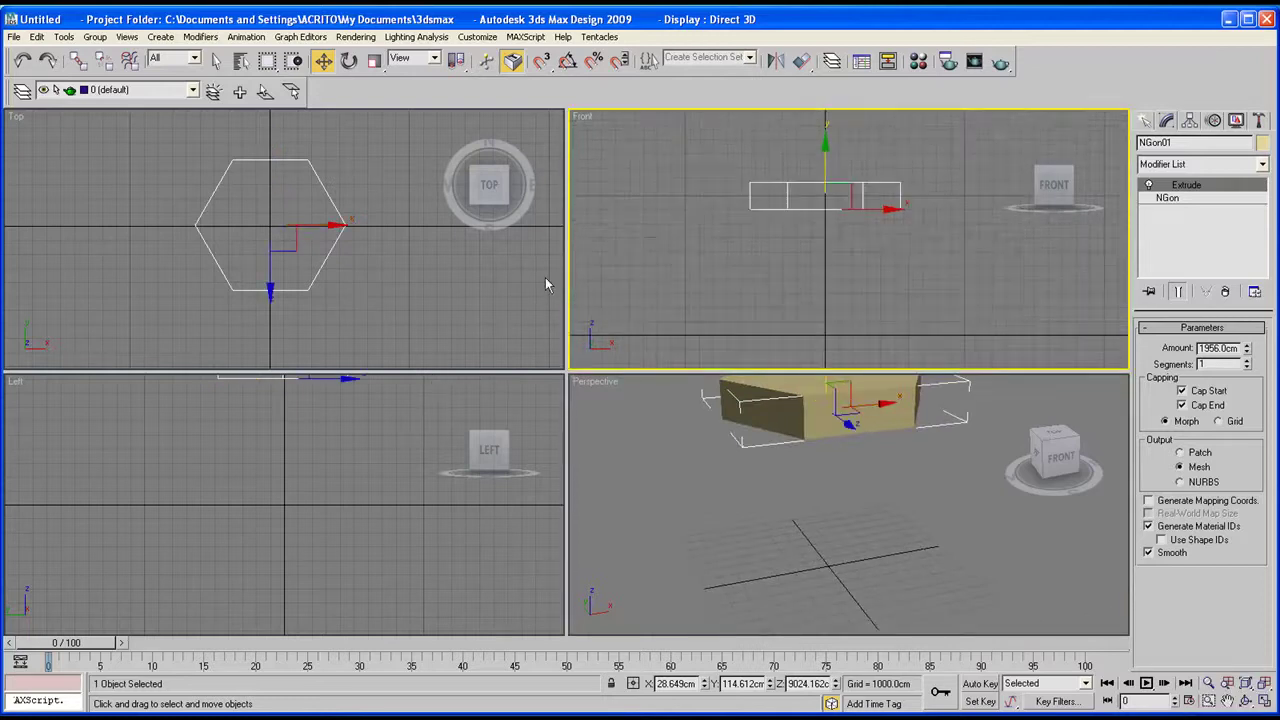
- Draw a circle spline with a radius of about 1877 cm at the hexagon's centre in the Top viewport
click(1145, 121)
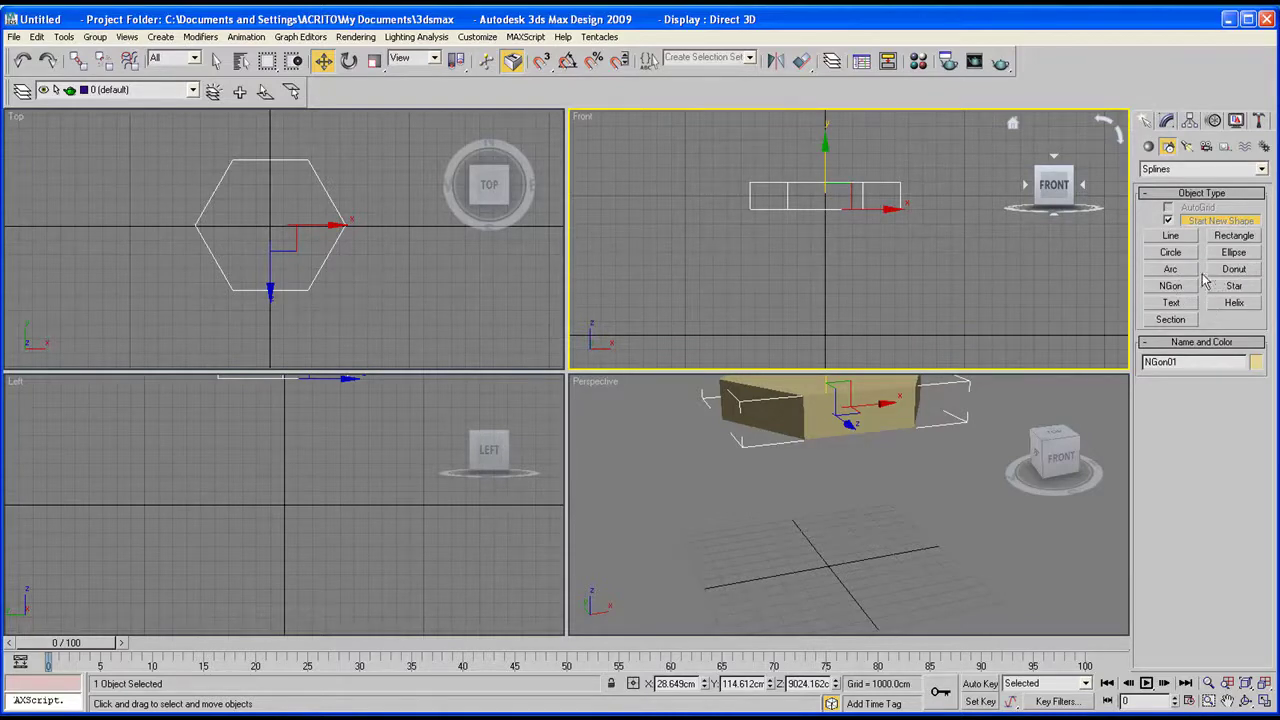
click(1170, 253)
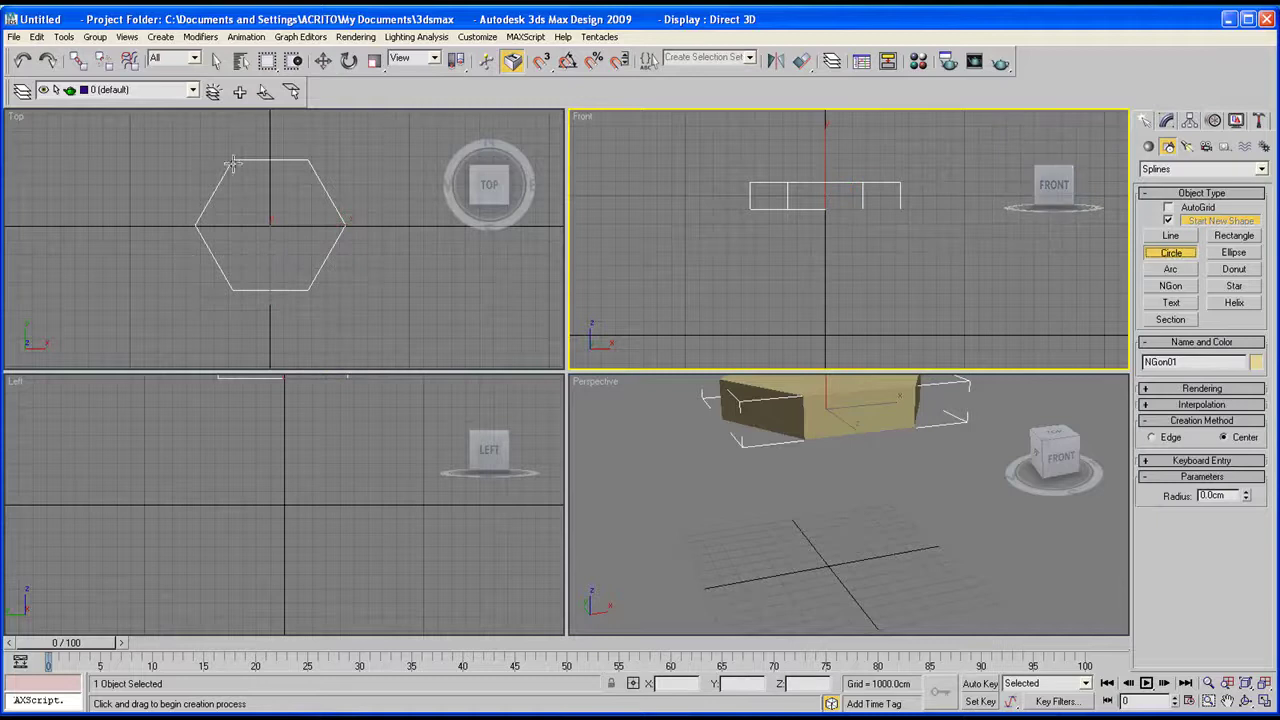
click(270, 214)
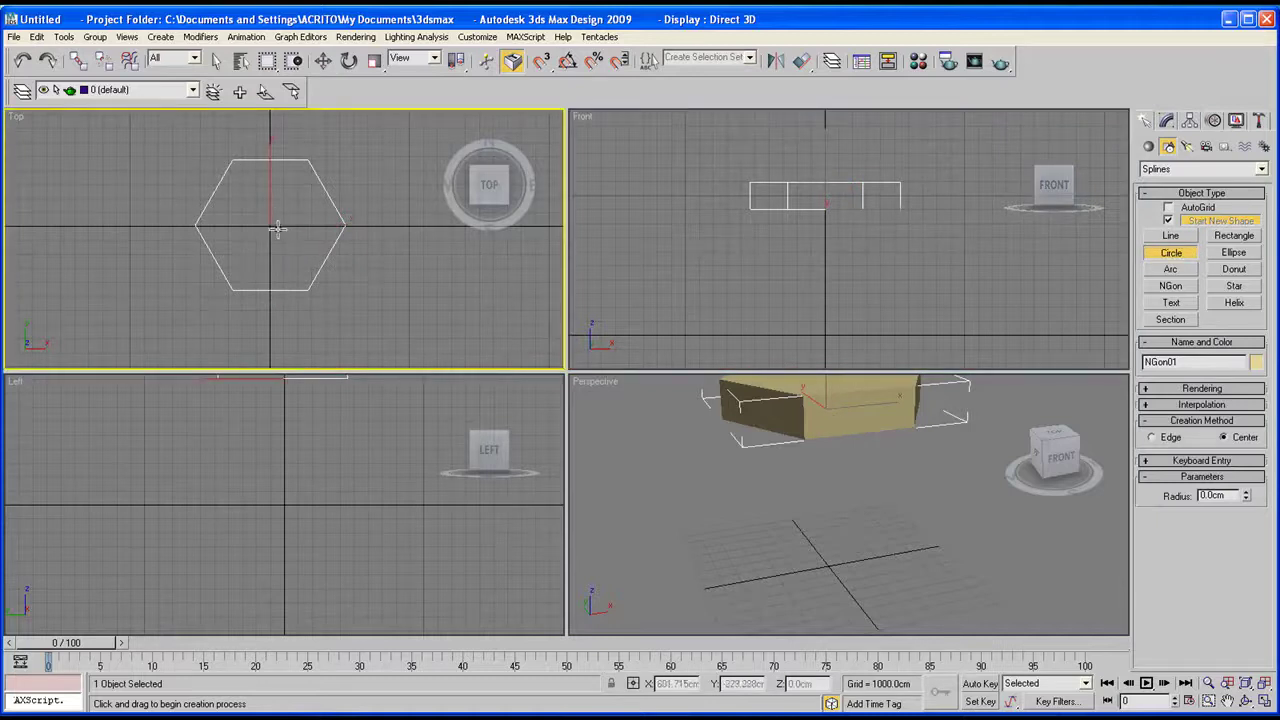
drag(277, 228, 285, 252)
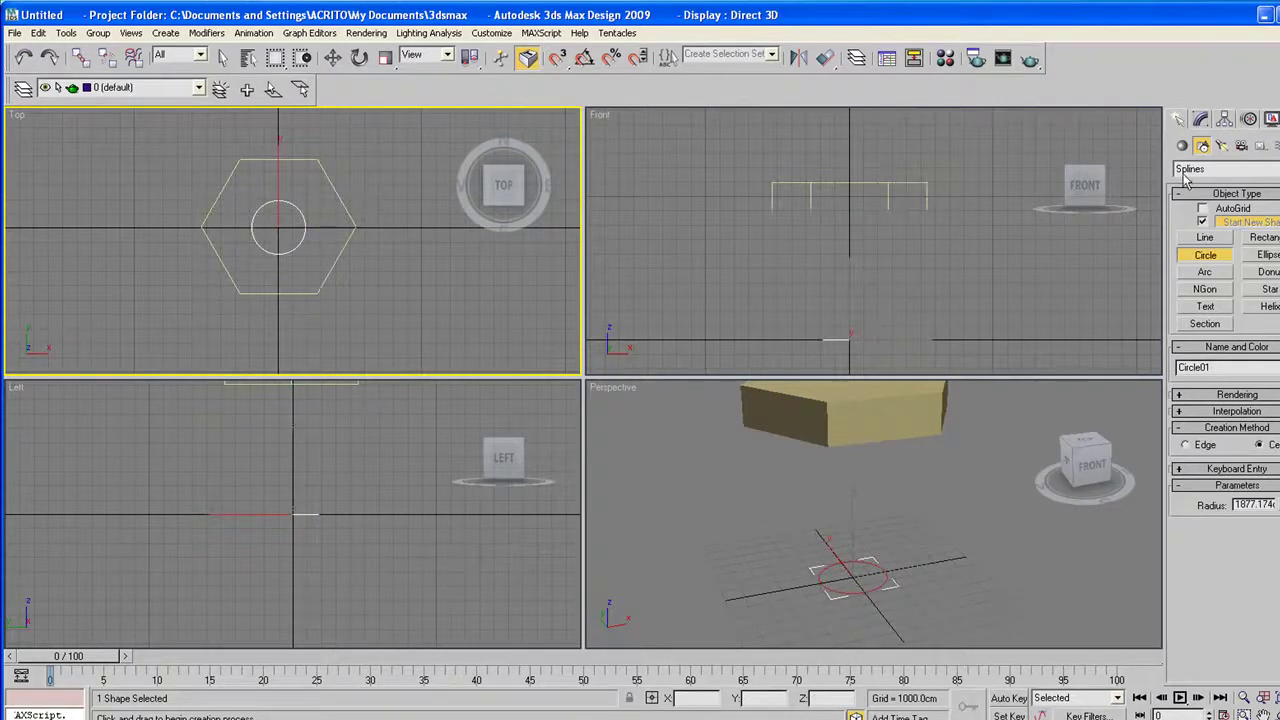
- Apply the Extrude modifier to the circle with an amount of 9606 cm, so the shaft reaches into the hexagonal head
middle_drag(849, 546, 839, 539)
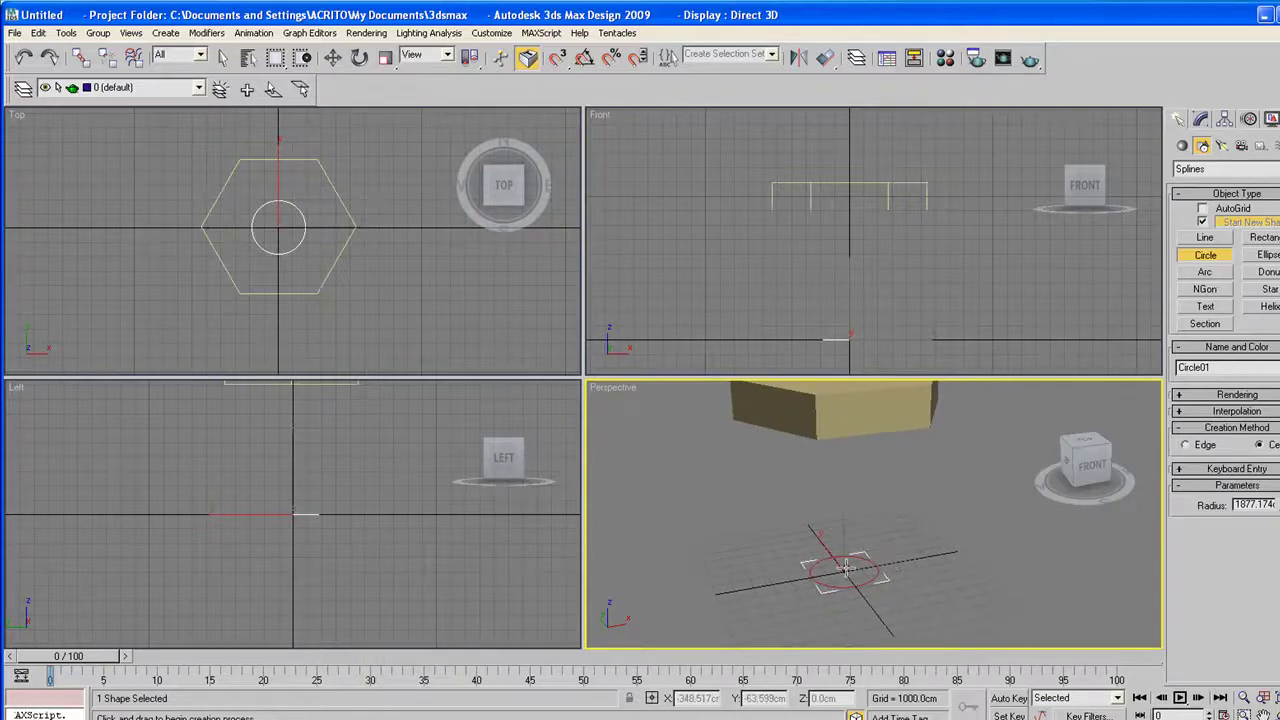
click(1201, 119)
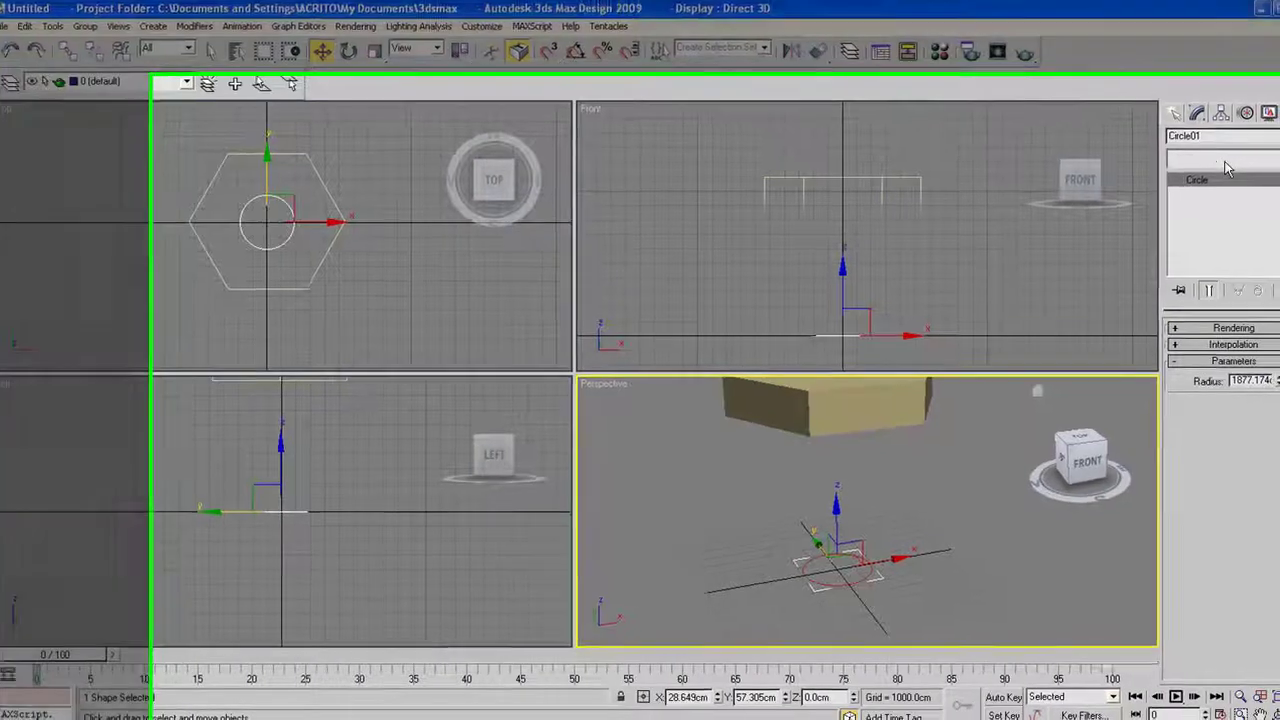
click(1230, 173)
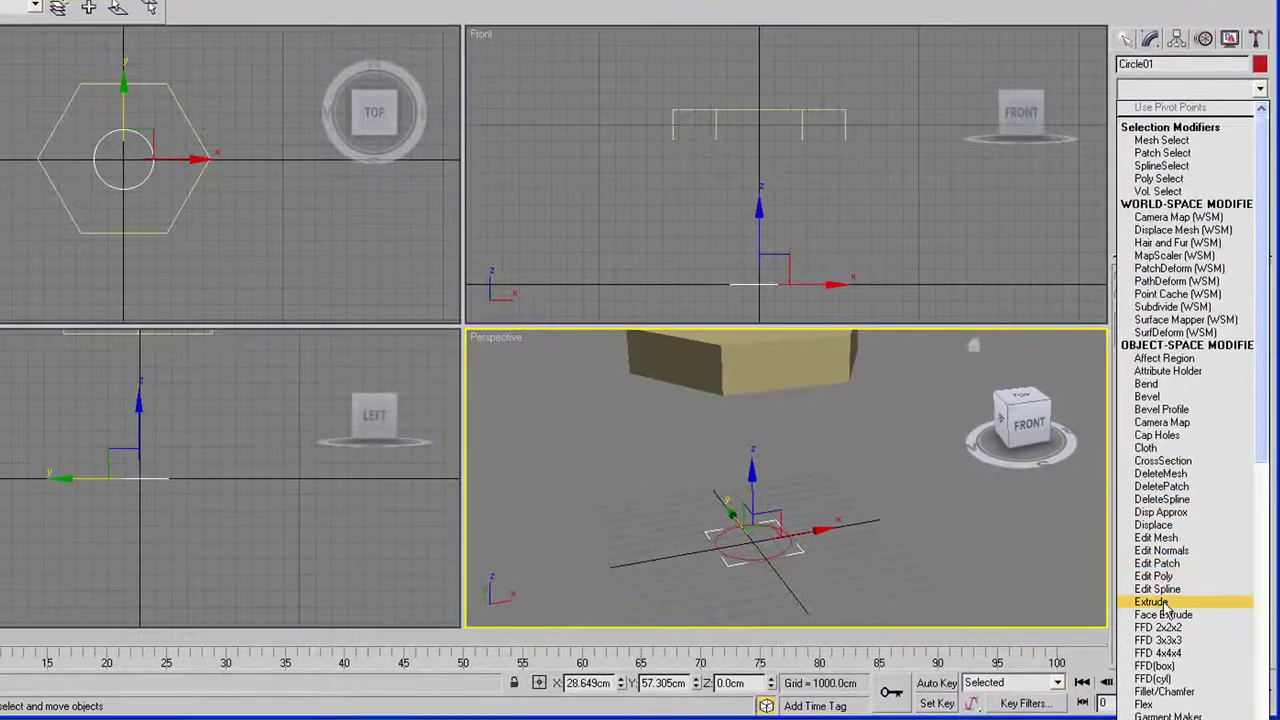
click(1158, 603)
scroll(845, 575, up, 2)
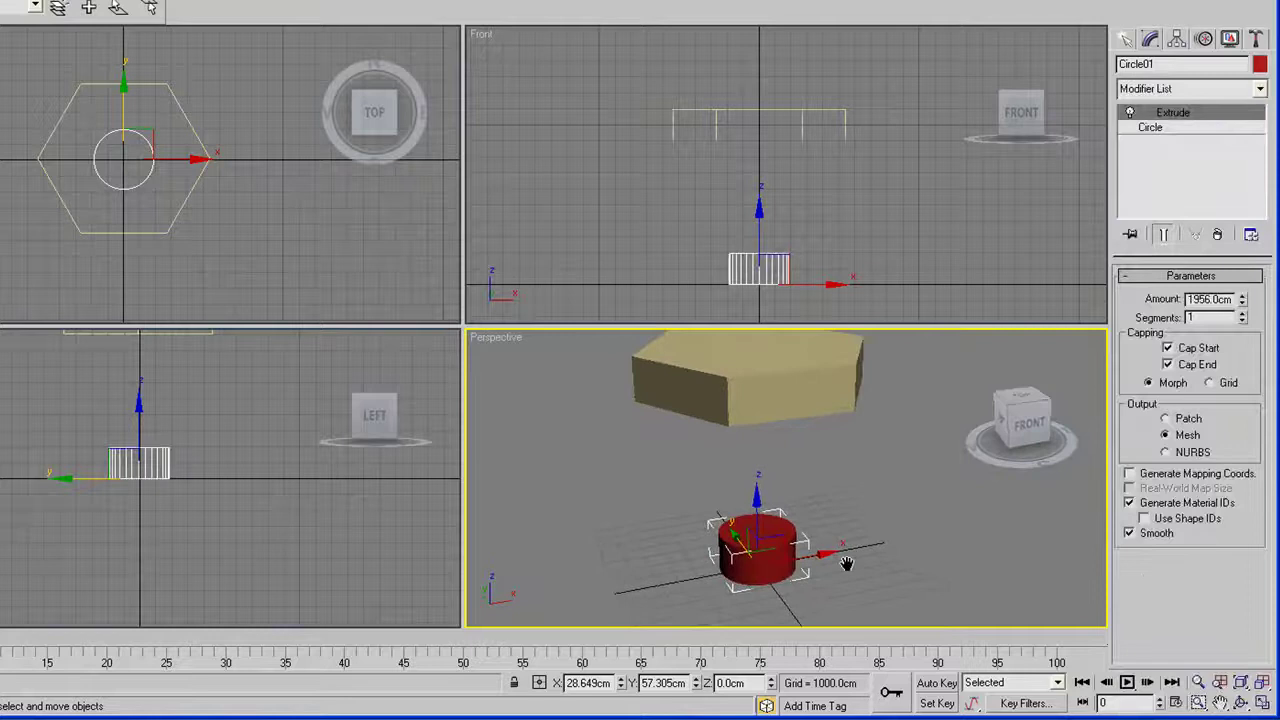
drag(1243, 300, 1238, 152)
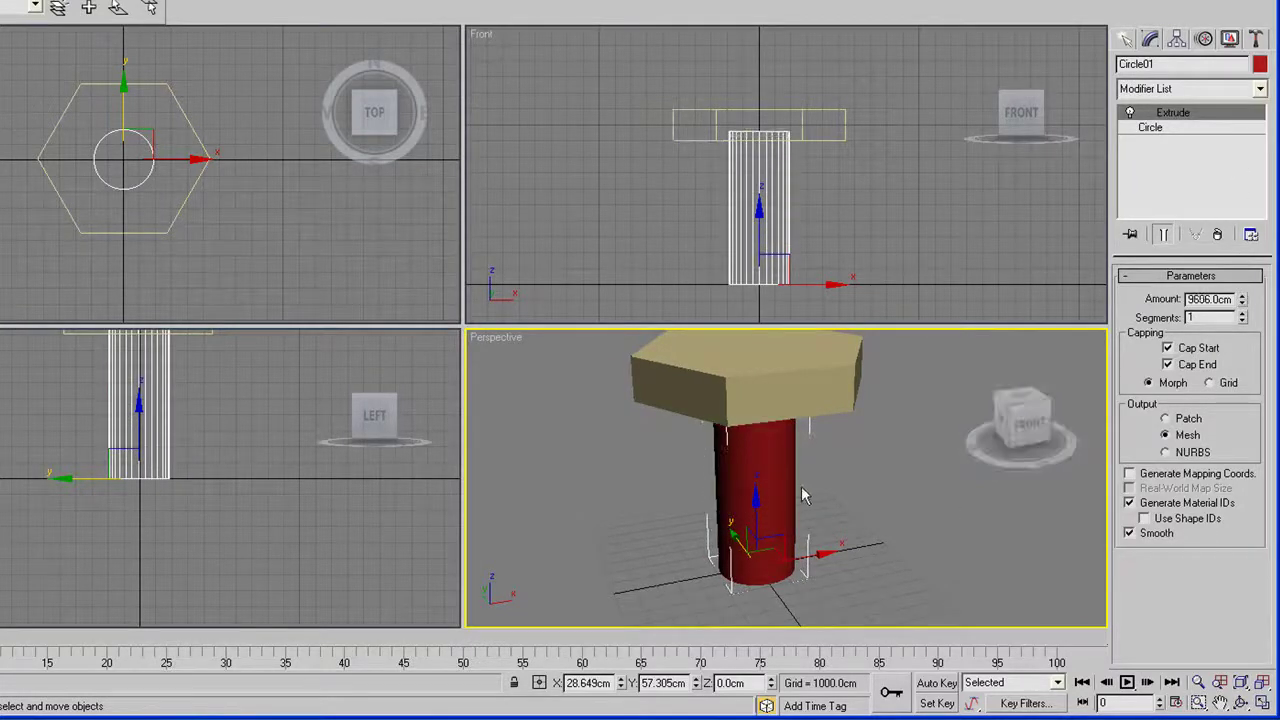
- Examine the bolt shape from several angles in Perspective and check in the Front viewport how the shaft meets the head
middle_drag(806, 494, 760, 452)
click(1241, 703)
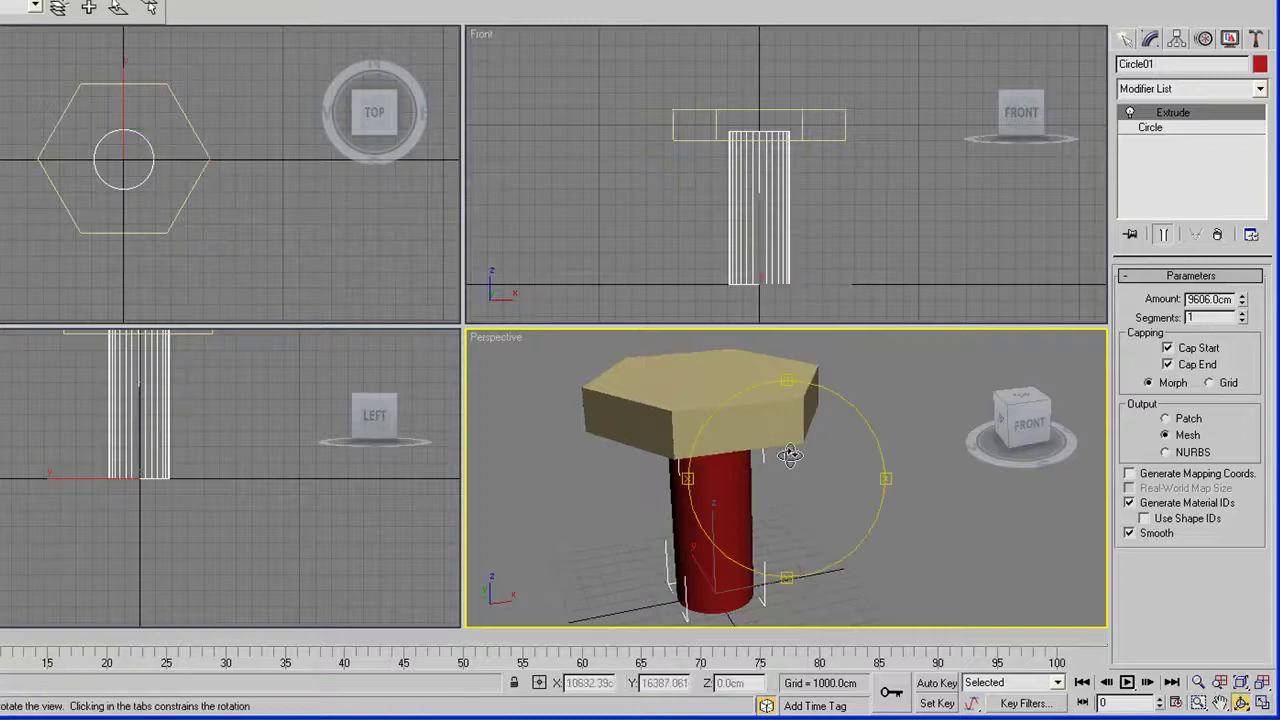
drag(790, 465, 643, 515)
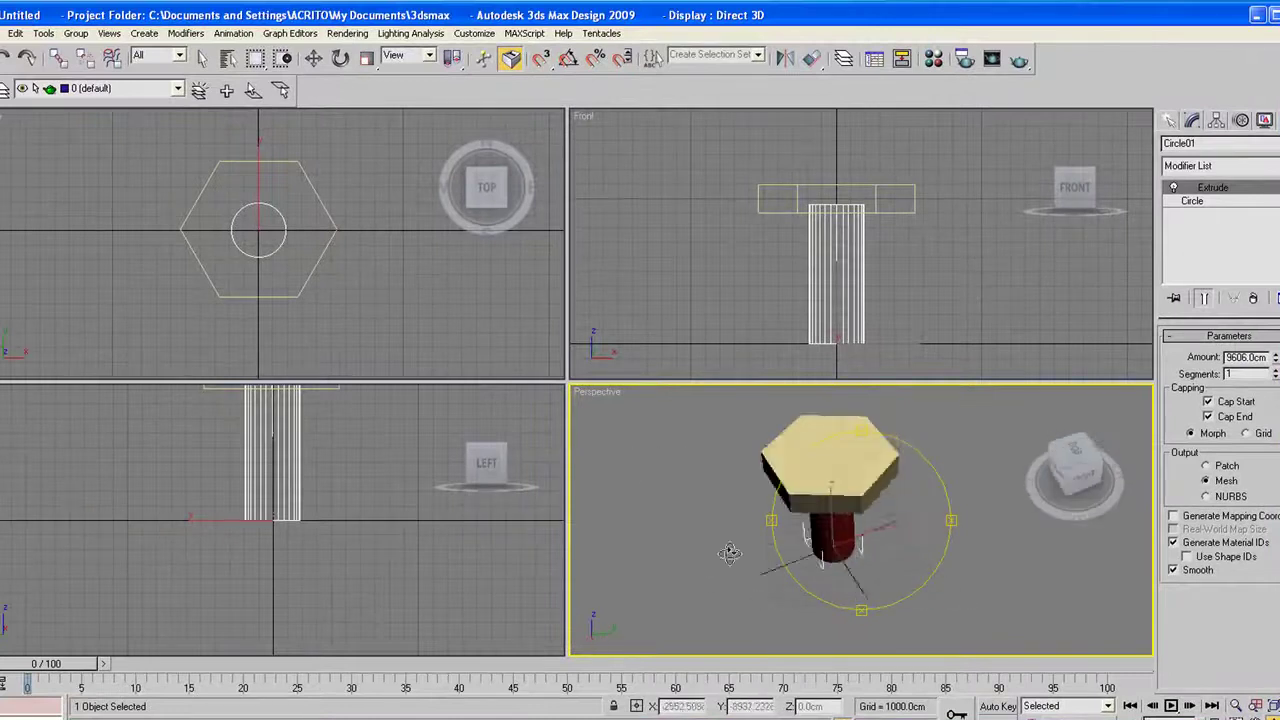
drag(729, 553, 837, 508)
right_click(847, 303)
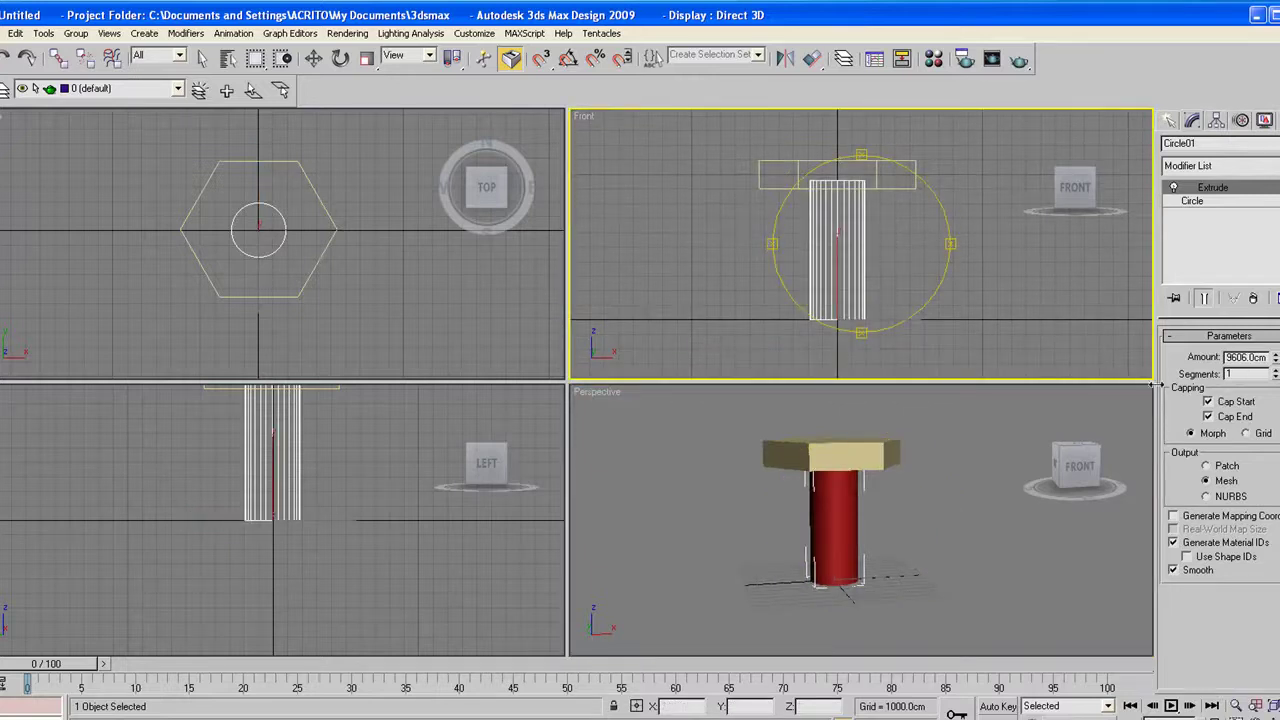
scroll(887, 225, up, 2)
middle_drag(888, 205, 860, 238)
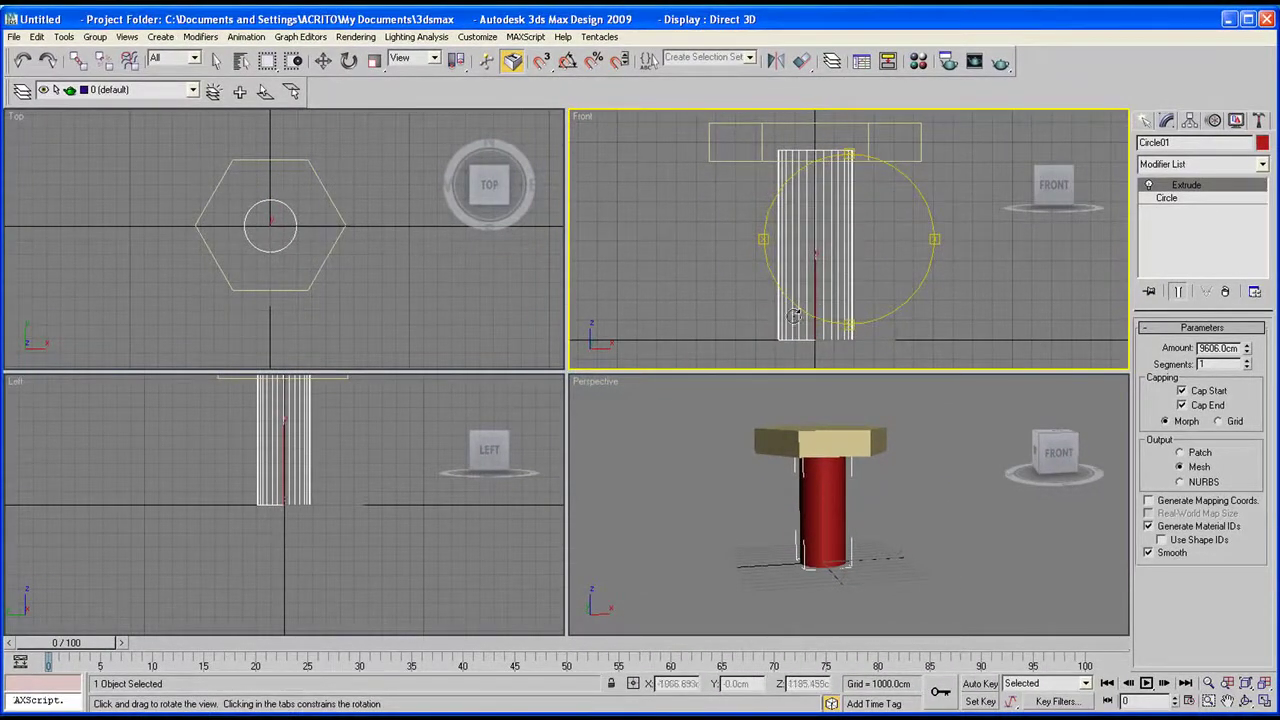
drag(872, 258, 819, 236)
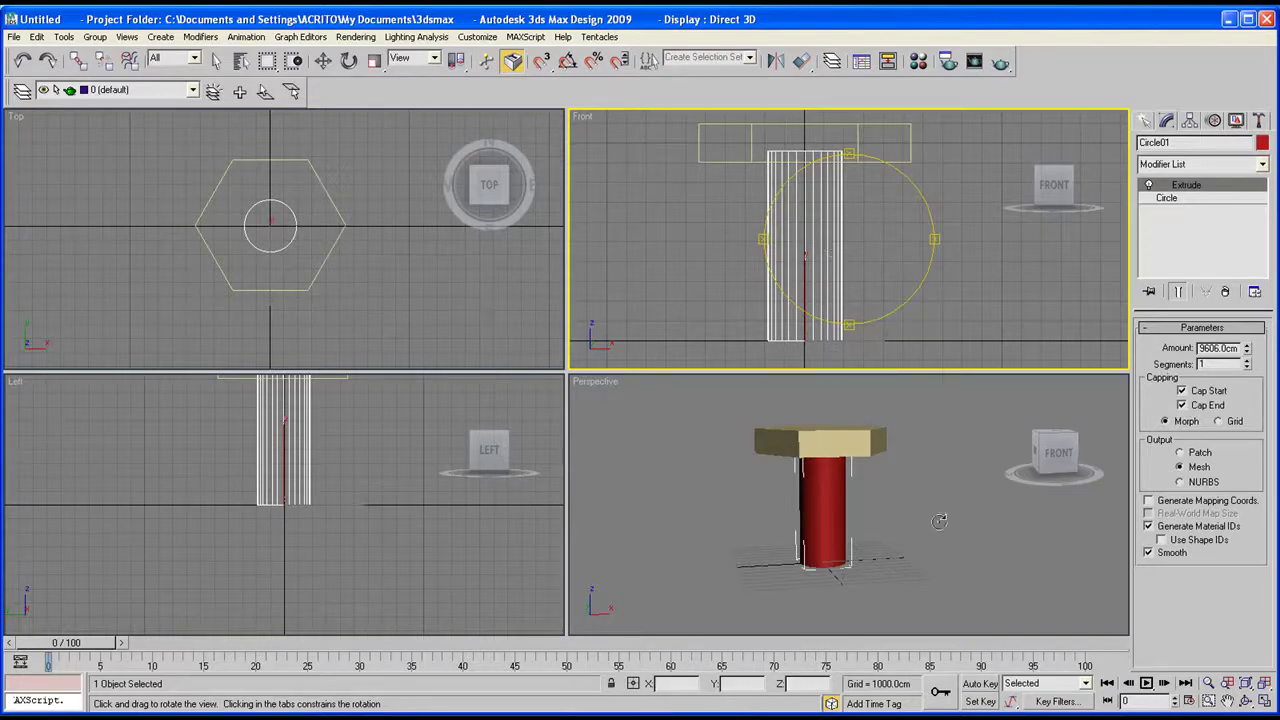
middle_drag(906, 530, 900, 525)
scroll(853, 515, up, 2)
middle_drag(822, 493, 818, 501)
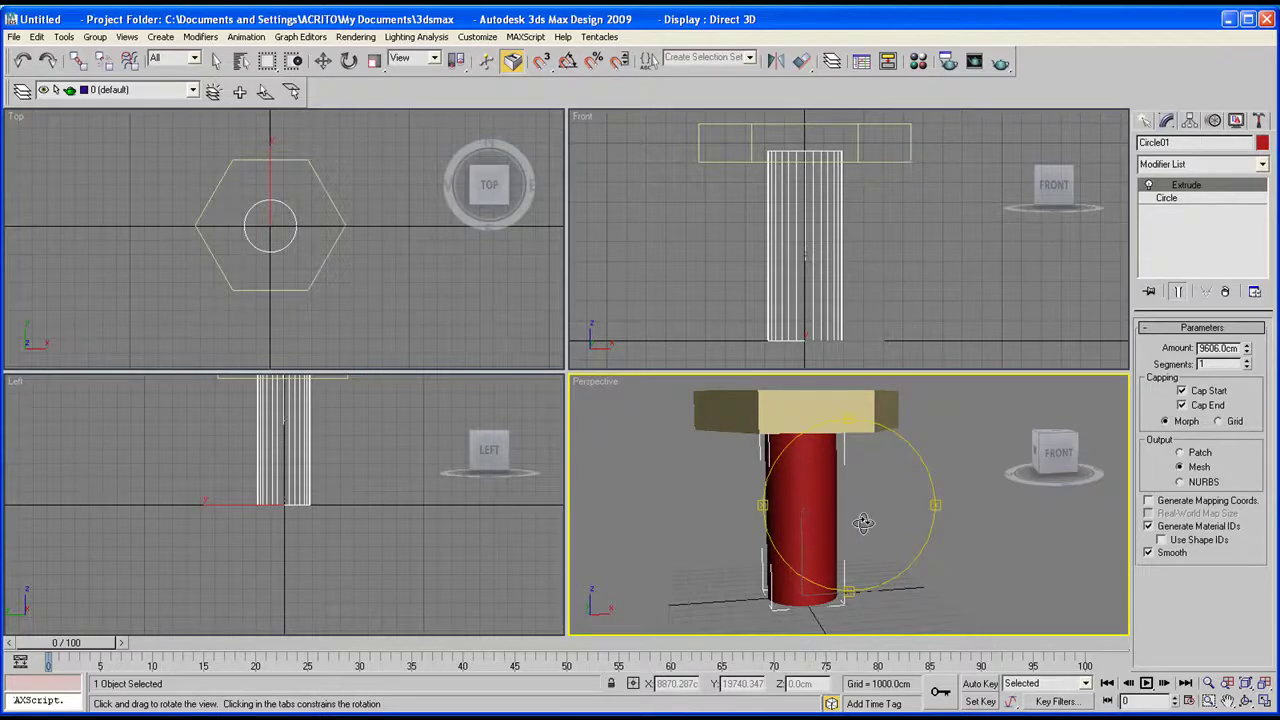
drag(868, 477, 882, 474)
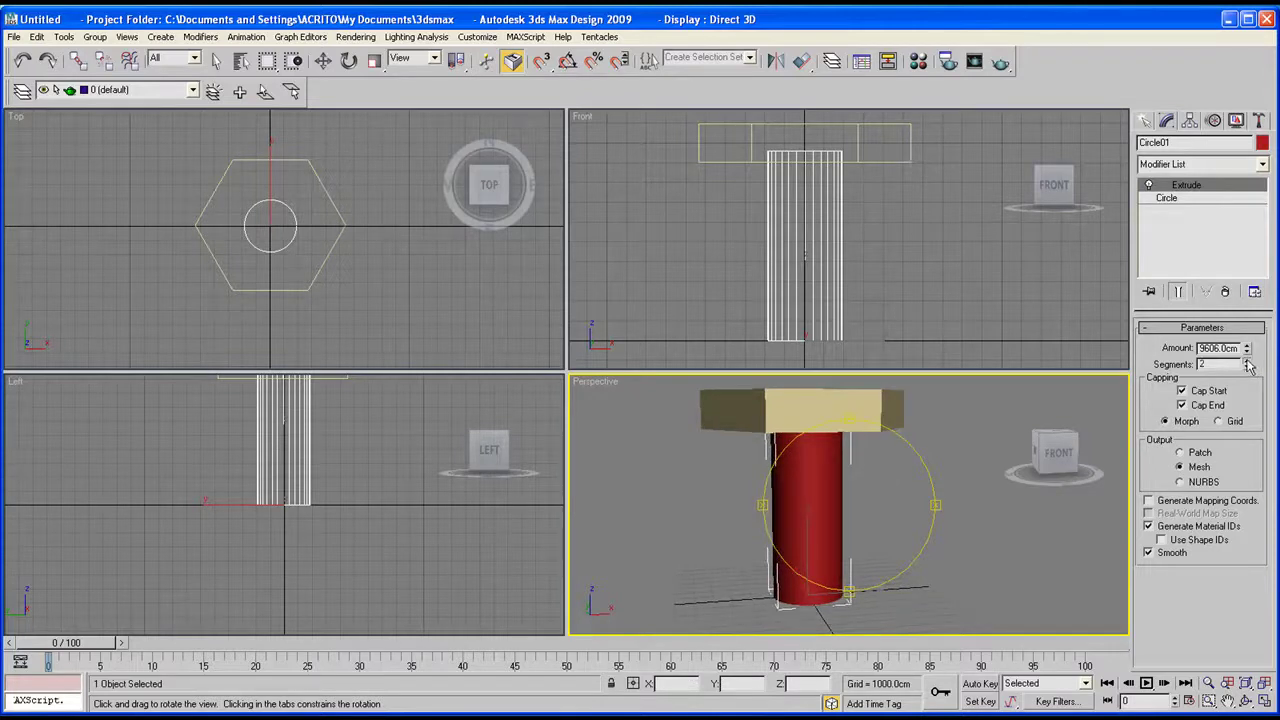
- Set the shaft's extrusion segments to 4 and check the divisions along its height in the Left and Front viewports
click(1247, 361)
click(1247, 361)
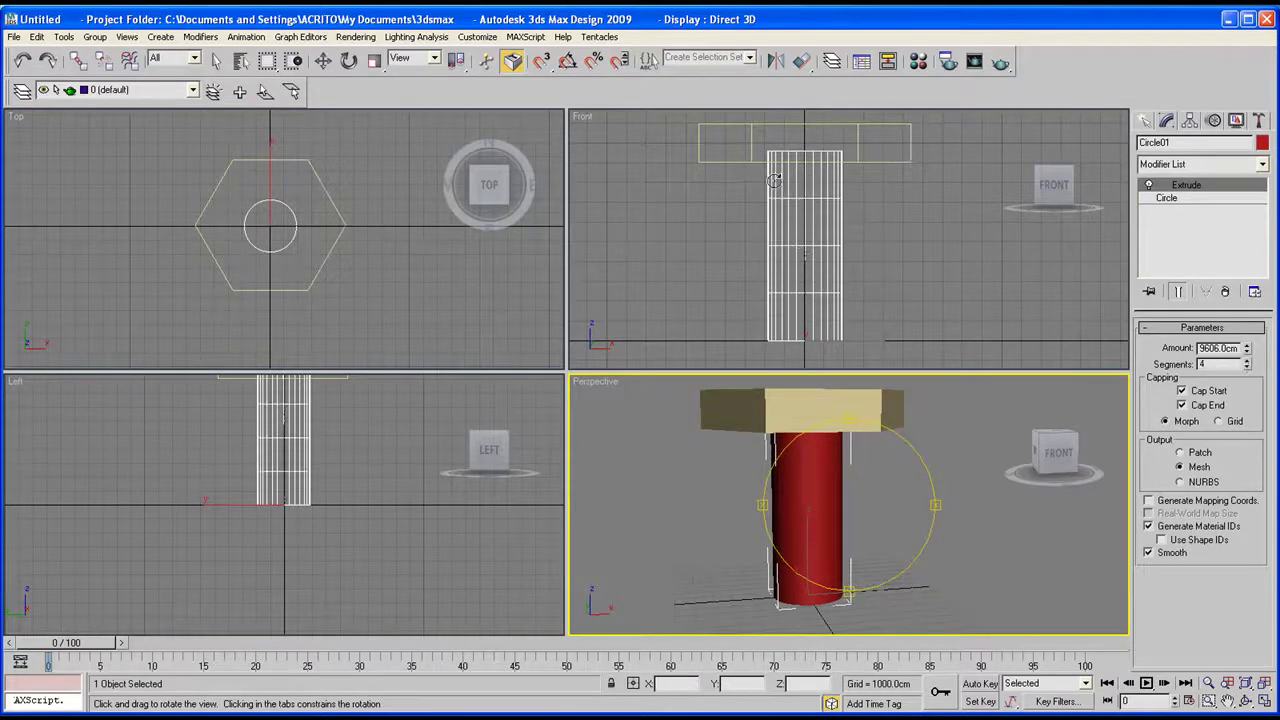
middle_drag(341, 440, 325, 485)
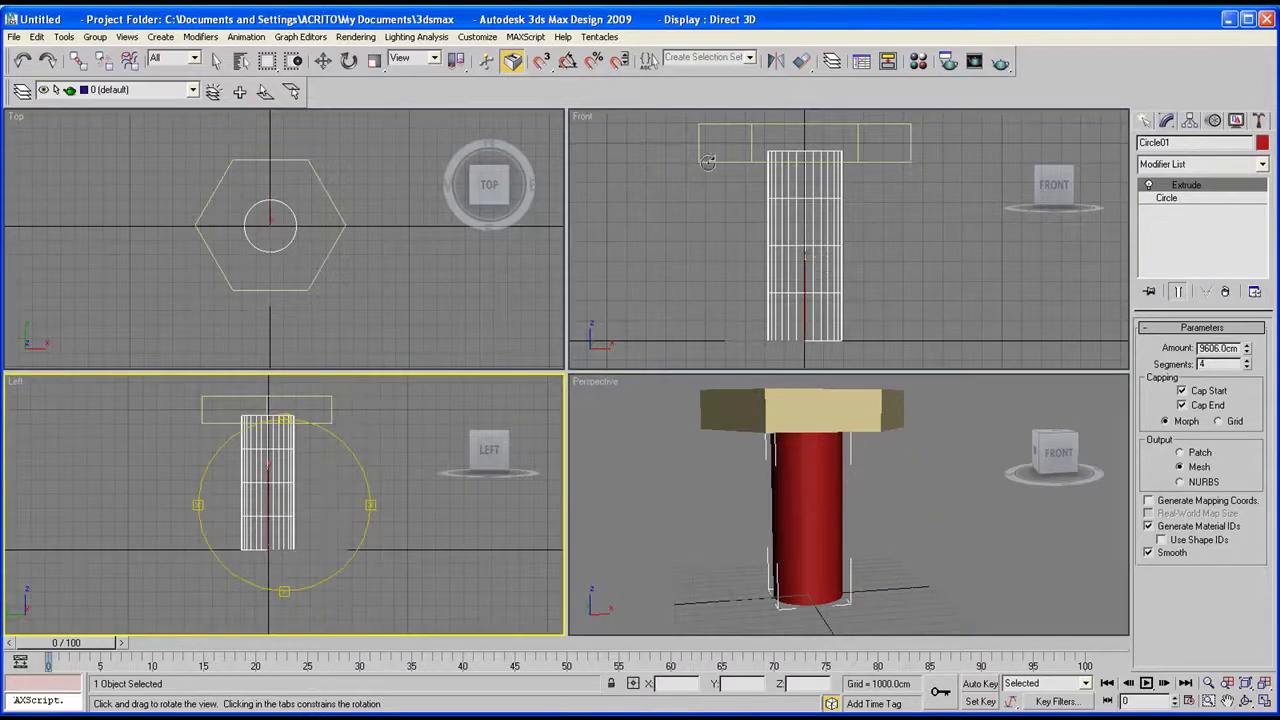
click(751, 197)
click(268, 432)
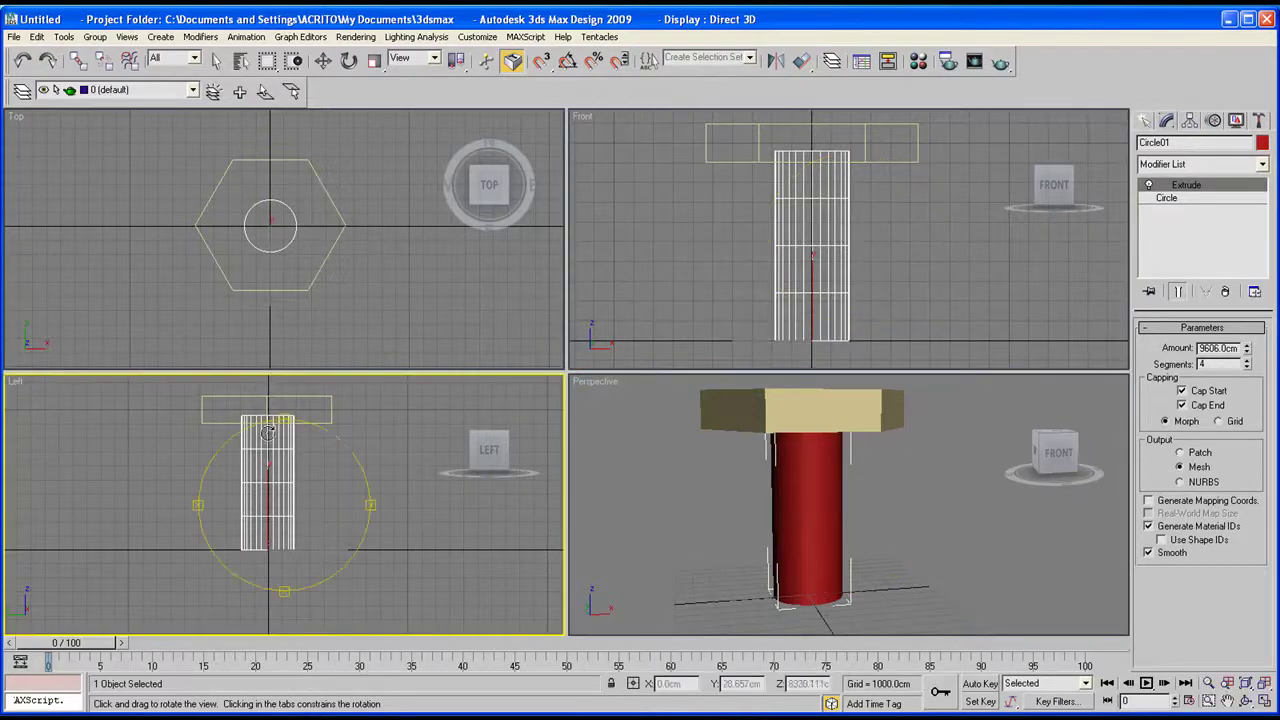
- Set the shaft's Extrude segments to 8 and its amount to 9656 cm
click(1247, 361)
click(1247, 361)
click(1247, 361)
click(1247, 361)
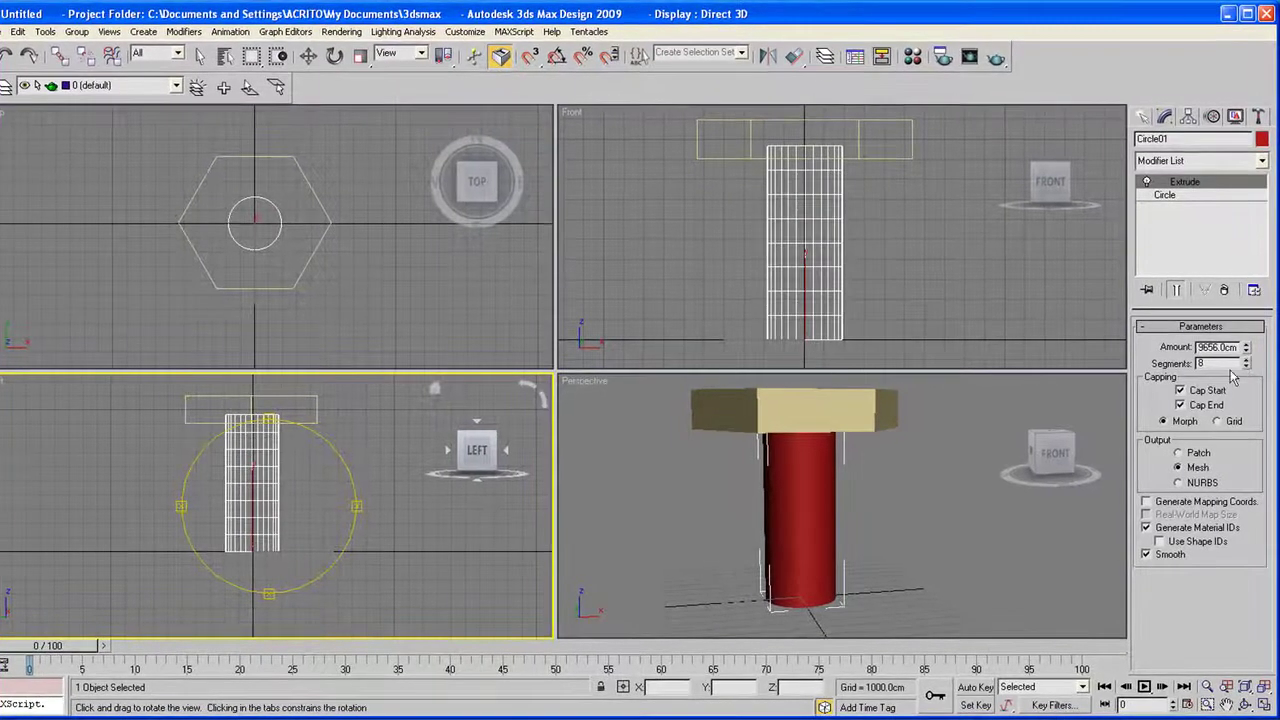
- Maximize the Perspective viewport, delete the hexagonal bolt head and select the remaining cylindrical shaft
middle_drag(832, 424, 823, 442)
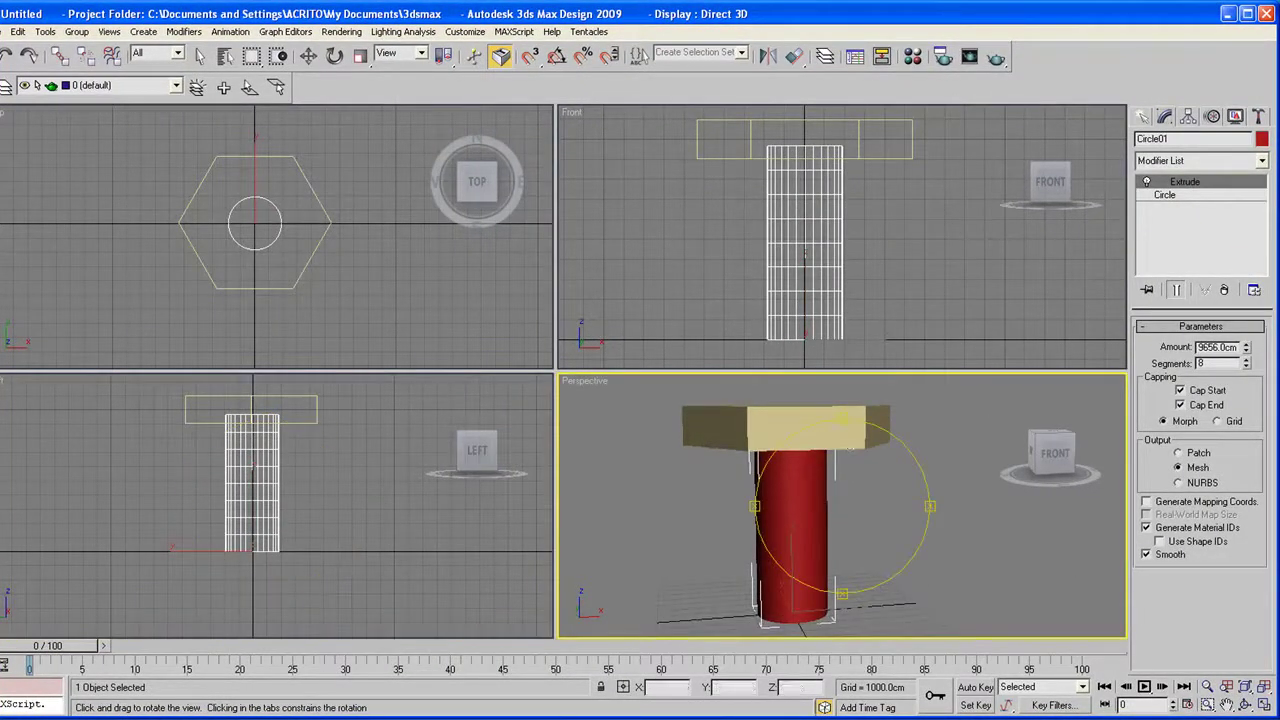
click(1264, 705)
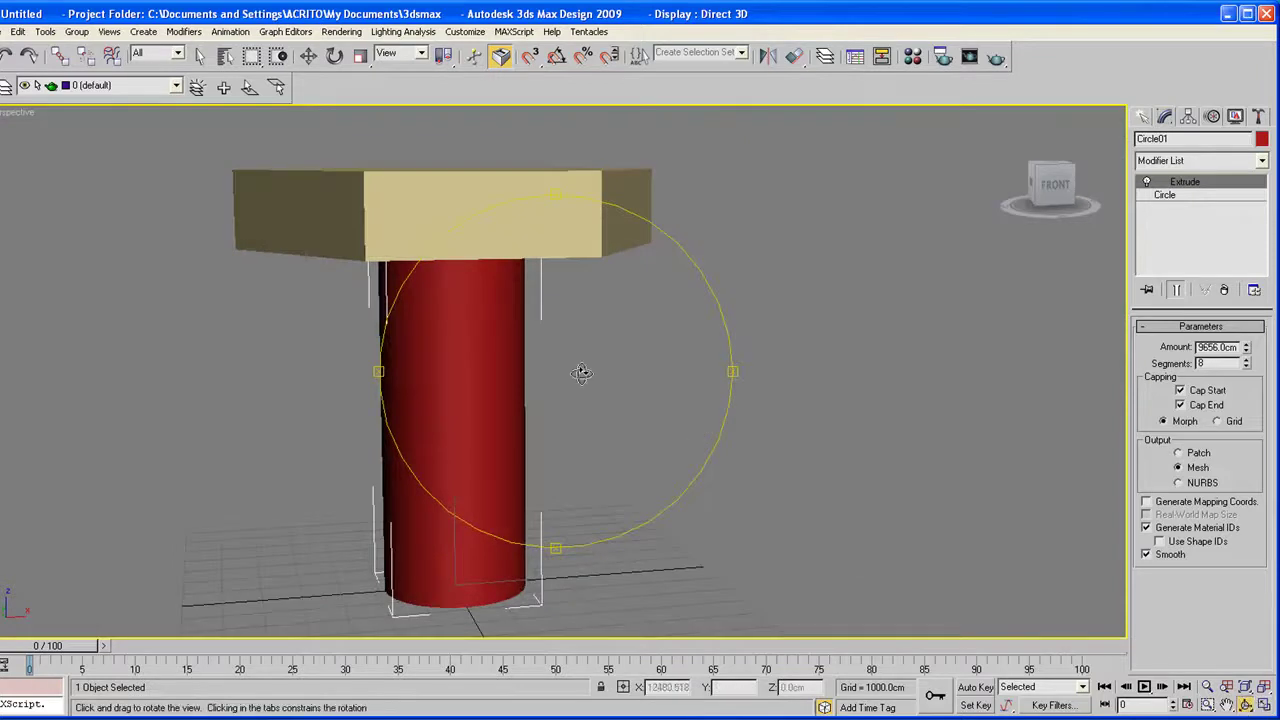
drag(580, 371, 526, 384)
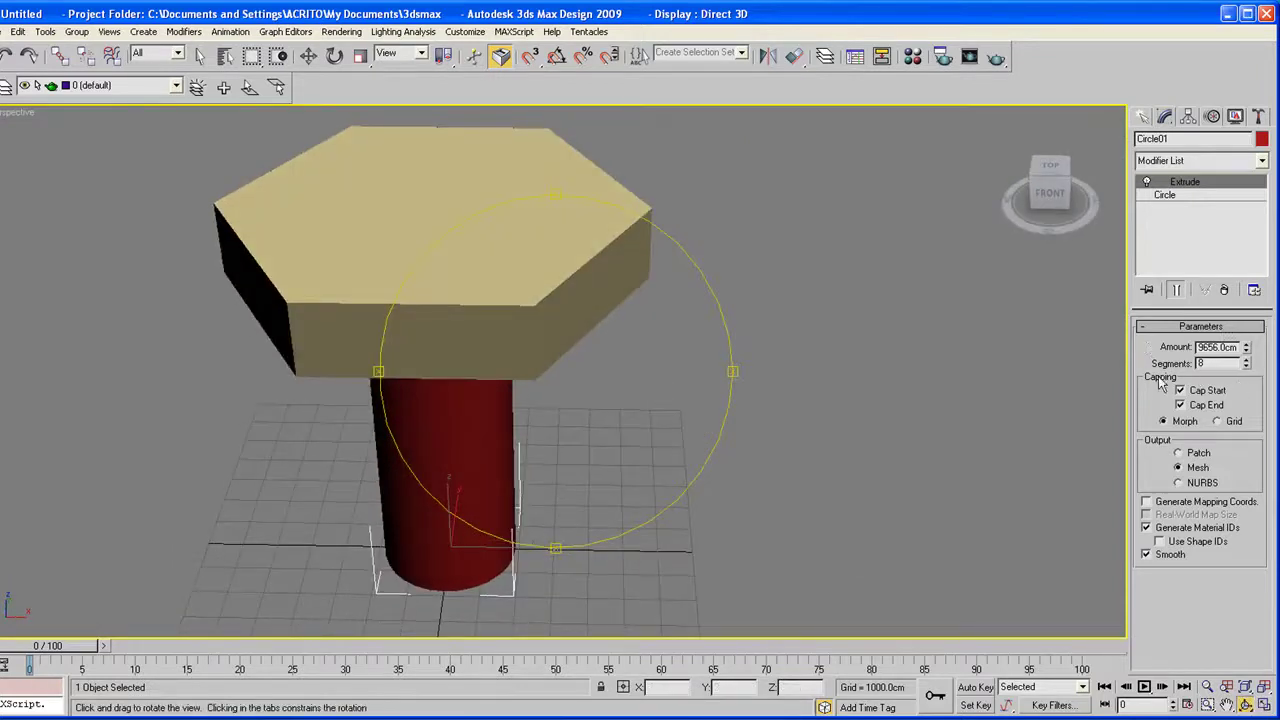
middle_drag(624, 287, 622, 300)
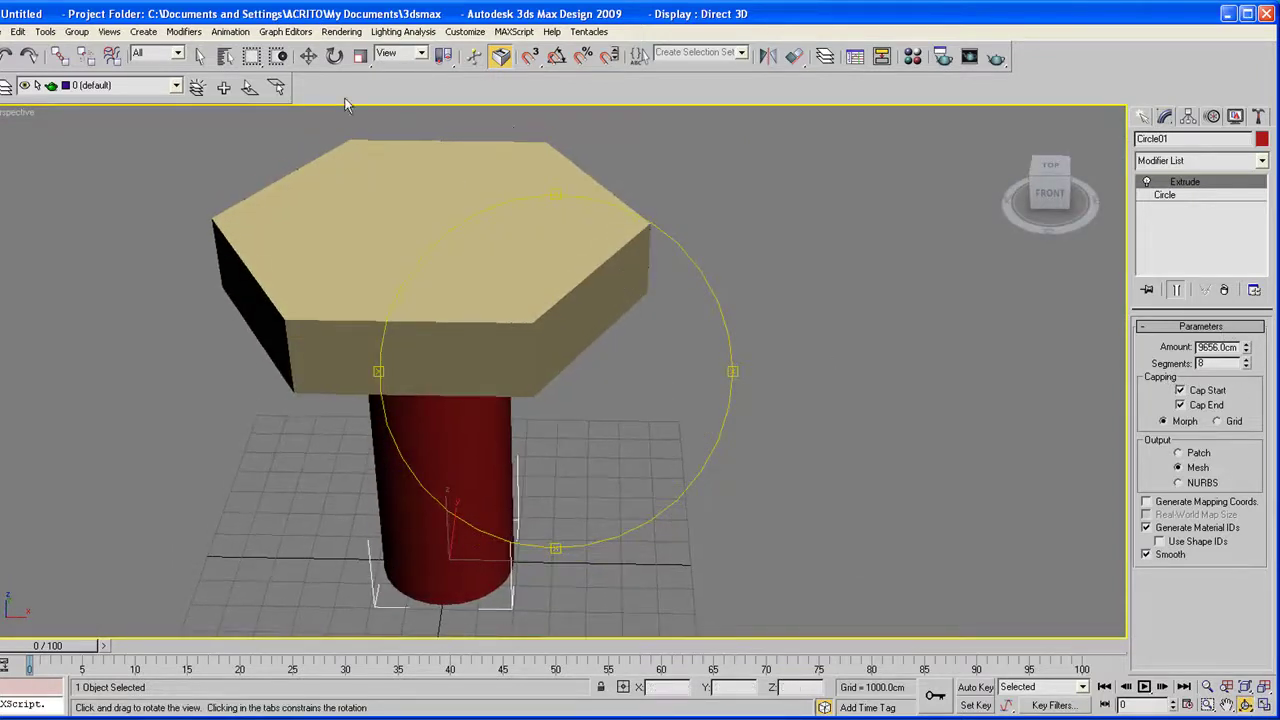
click(307, 56)
click(368, 189)
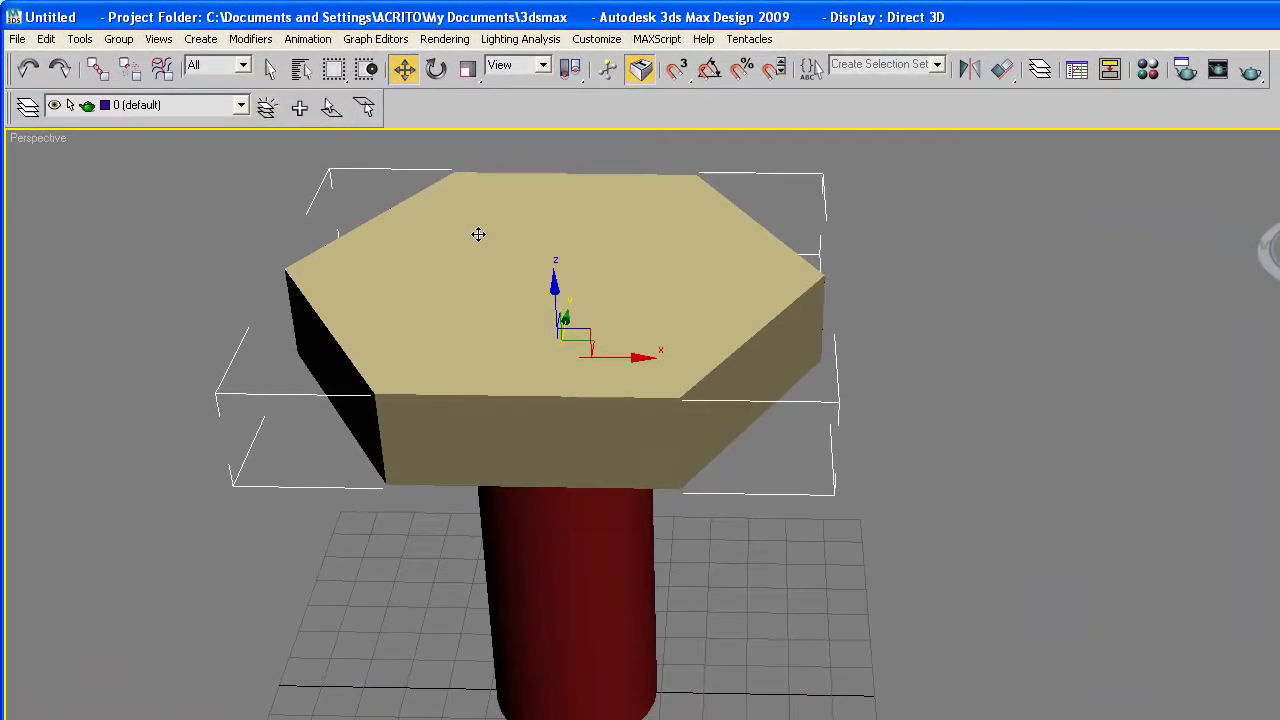
key(Delete)
click(593, 381)
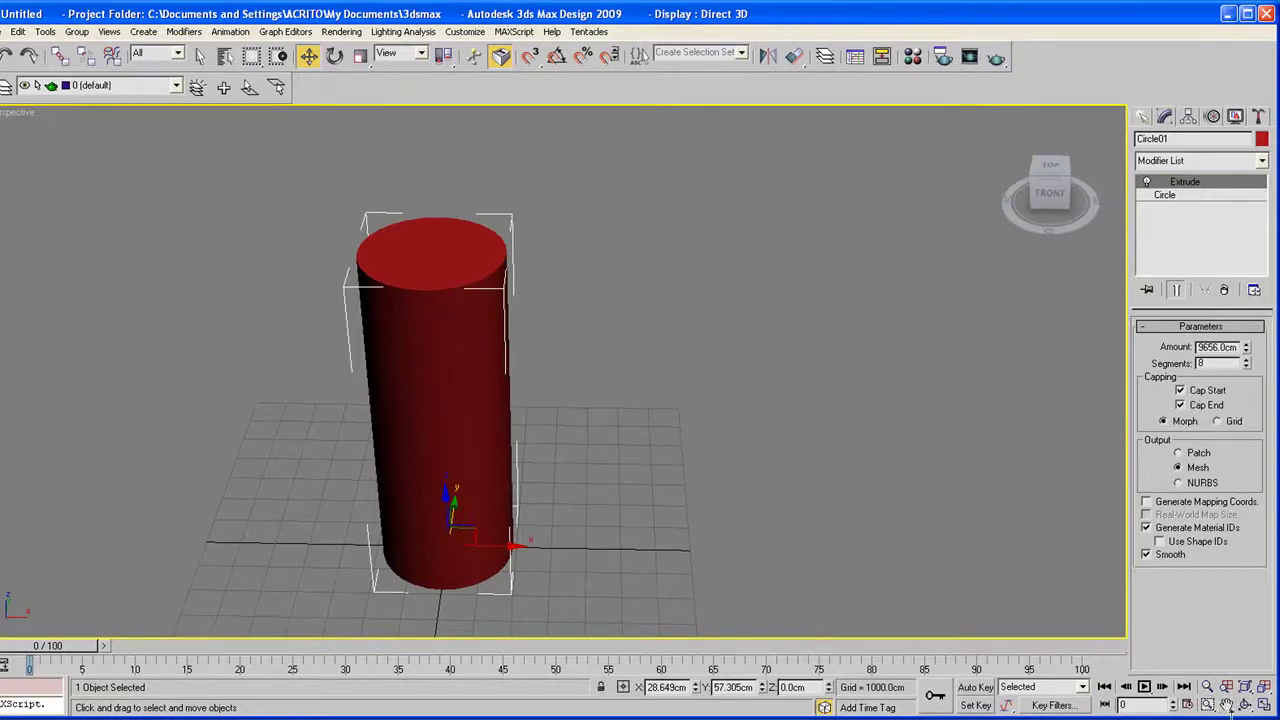
- Turn off Cap Start and Cap End on the shaft's Extrude modifier and look through the open cylinder
click(1246, 707)
drag(563, 388, 534, 348)
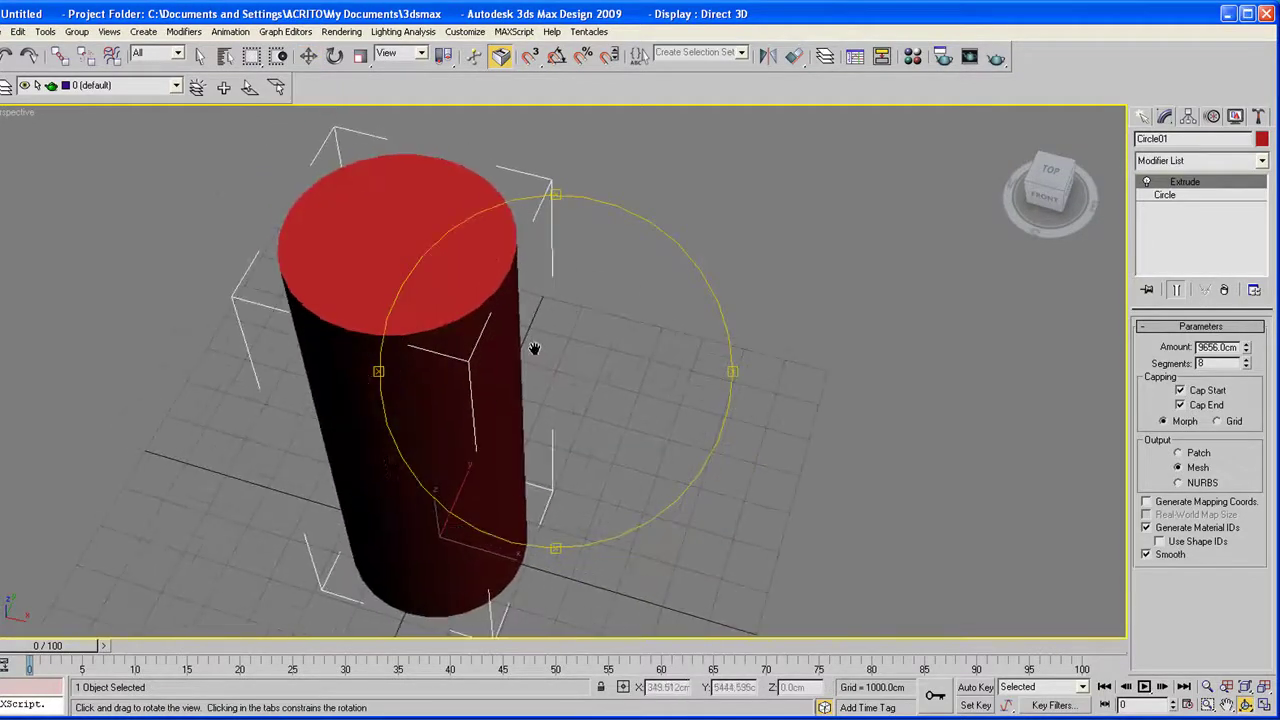
click(1181, 405)
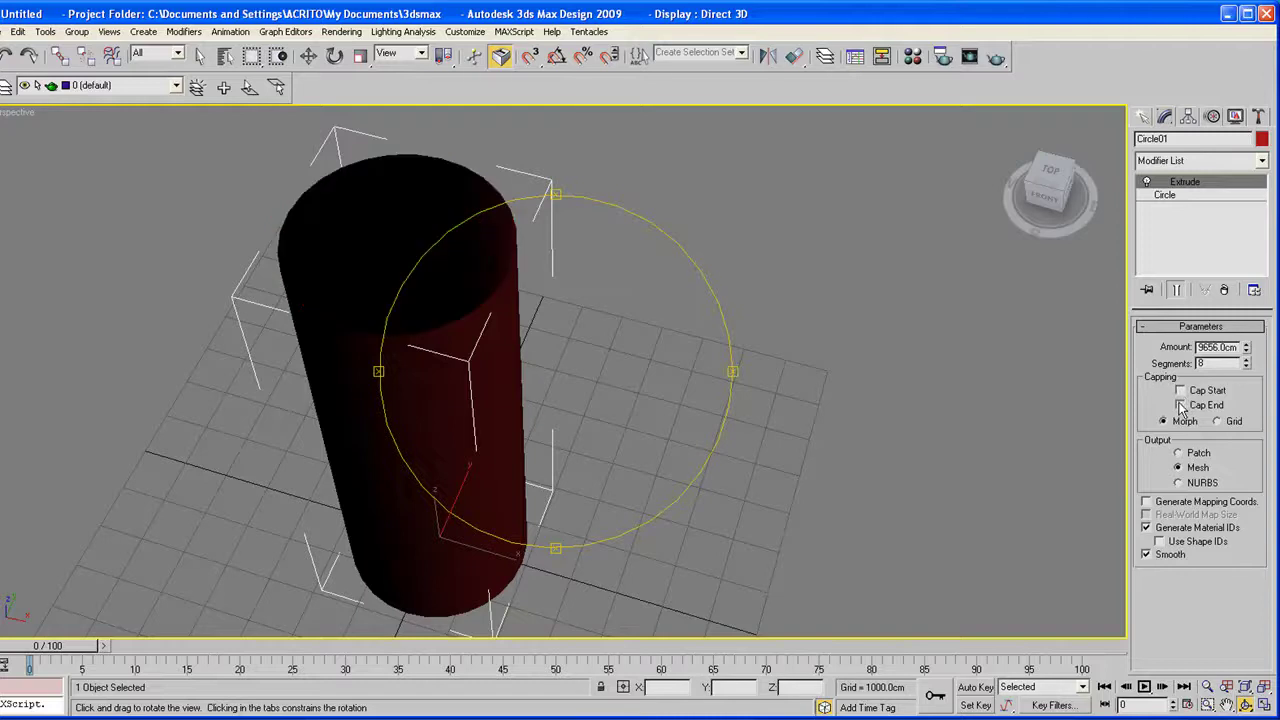
drag(574, 318, 596, 393)
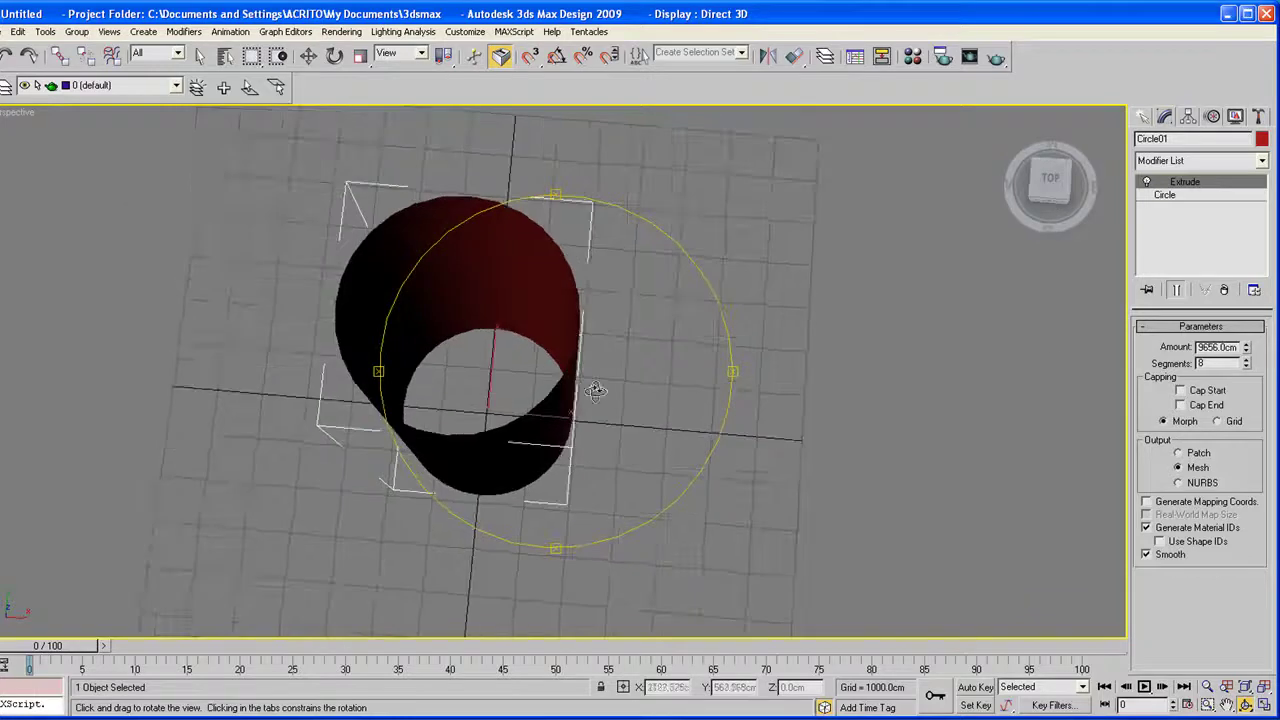
- Compare the cylinder with only Cap End and with only Cap Start enabled, and turn both caps back on
click(1181, 405)
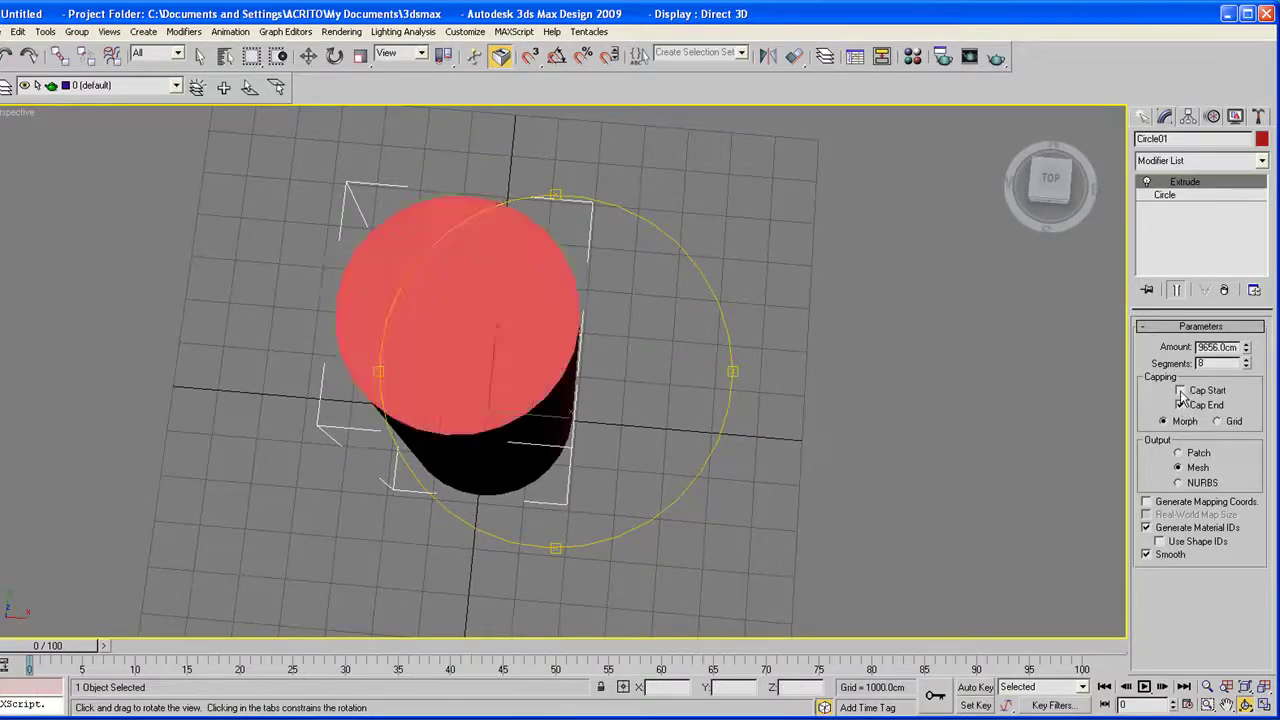
click(1180, 405)
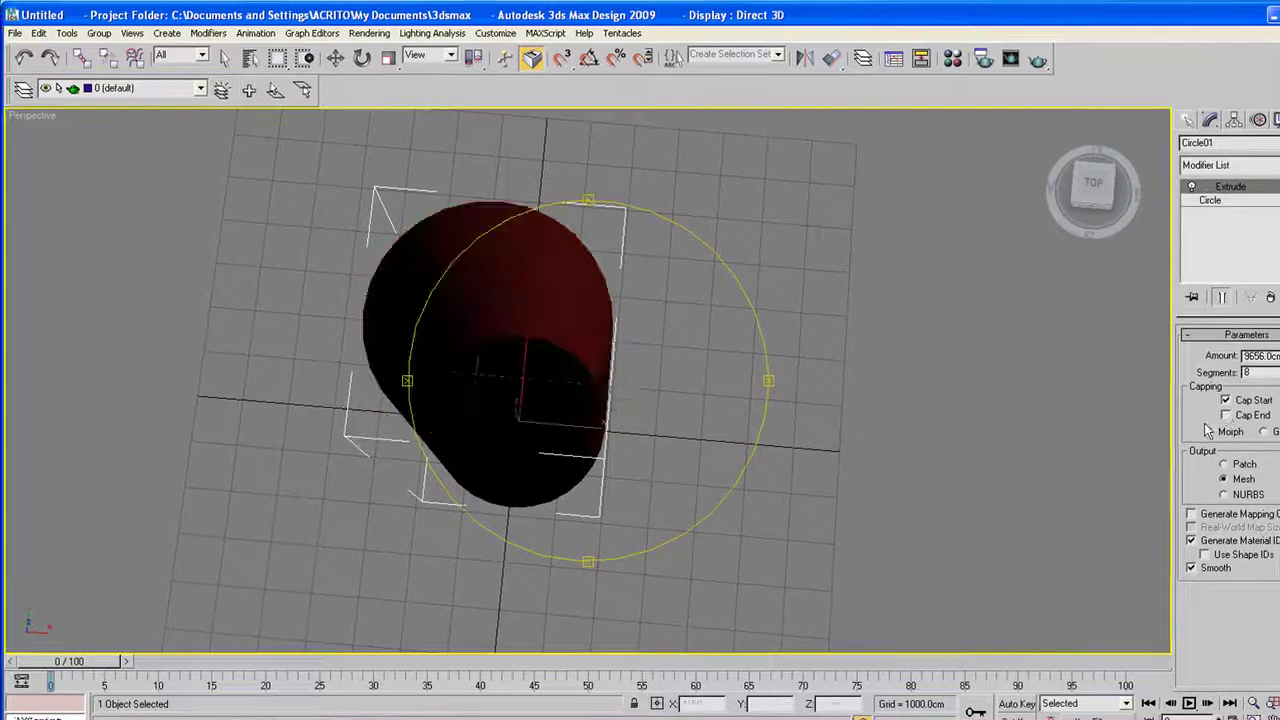
drag(530, 369, 666, 374)
click(1226, 415)
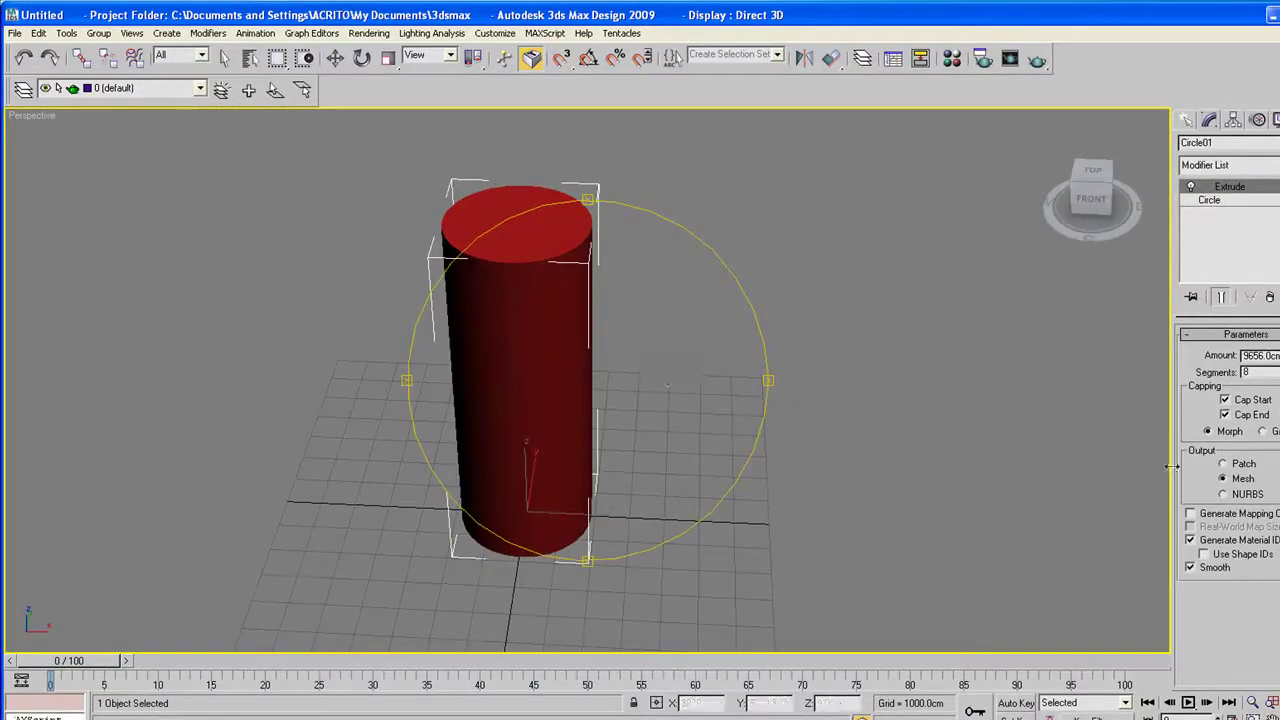
- Examine the capped cylinder from several angles in the Perspective view
mouse_move(571, 340)
mouse_down()
mouse_move(720, 294)
mouse_move(680, 351)
mouse_move(591, 371)
mouse_move(531, 337)
mouse_move(572, 334)
mouse_up()
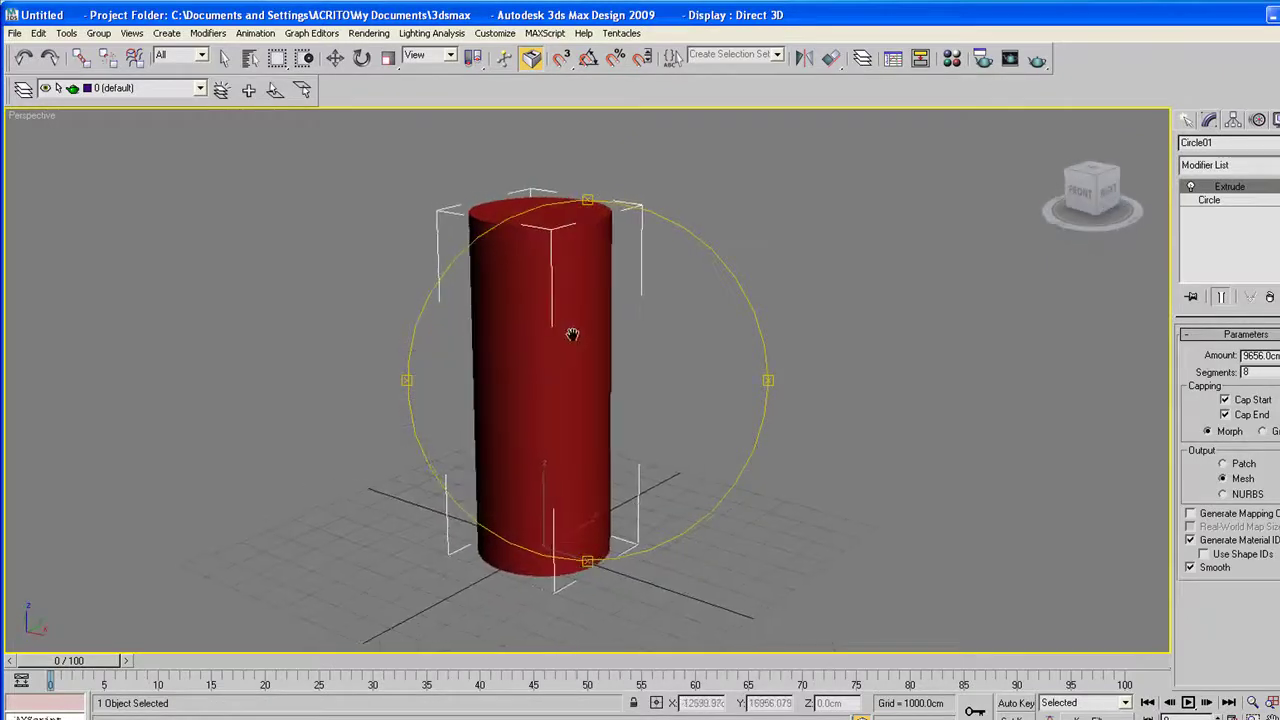
middle_drag(572, 334, 573, 334)
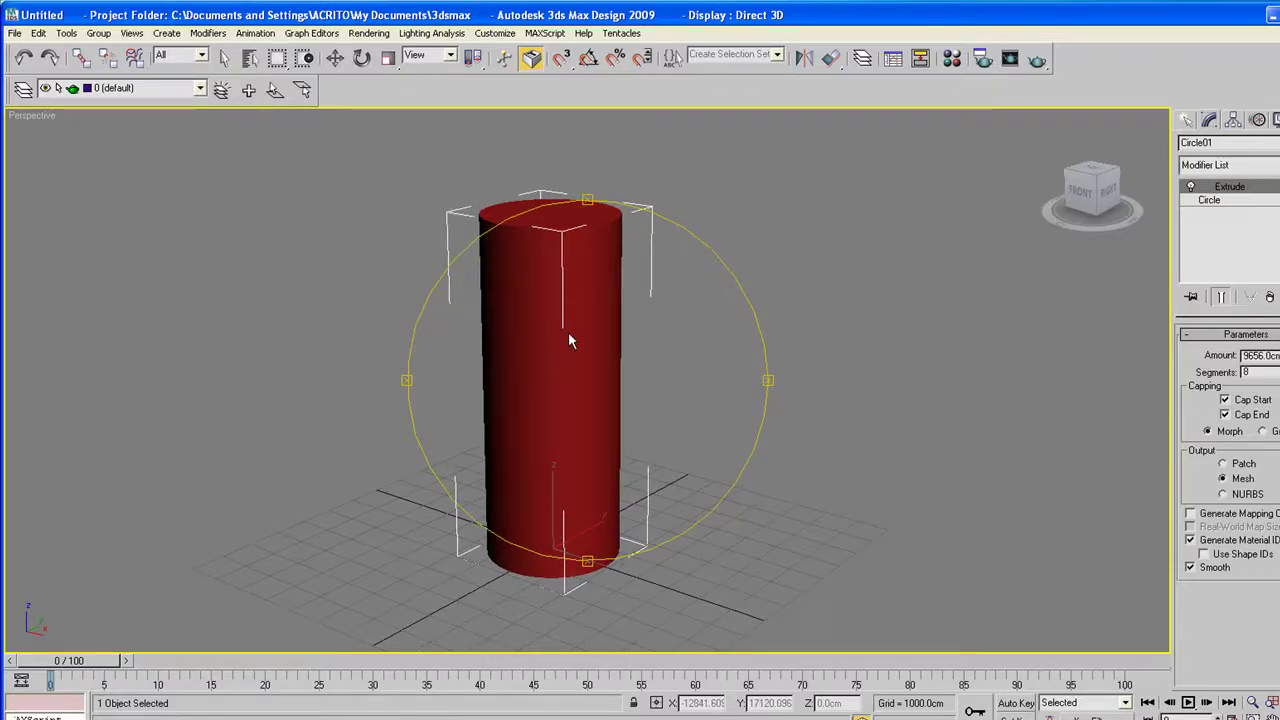
drag(591, 334, 586, 378)
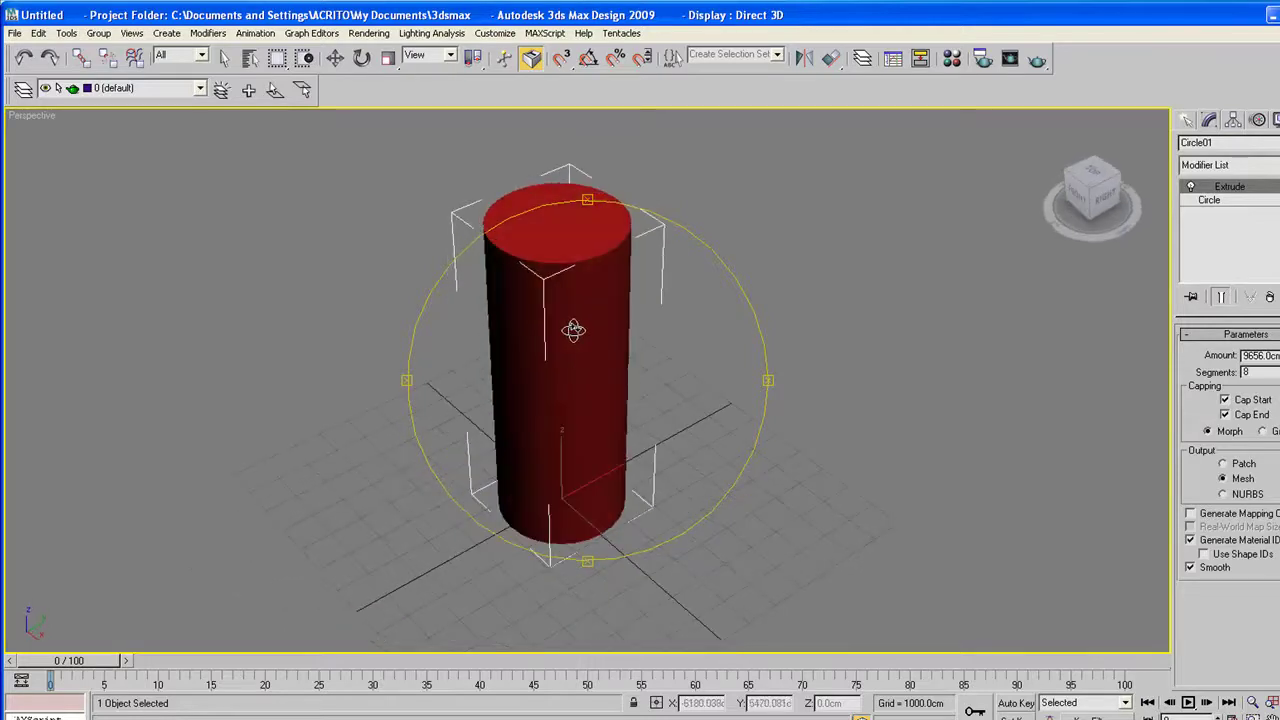
drag(573, 330, 505, 360)
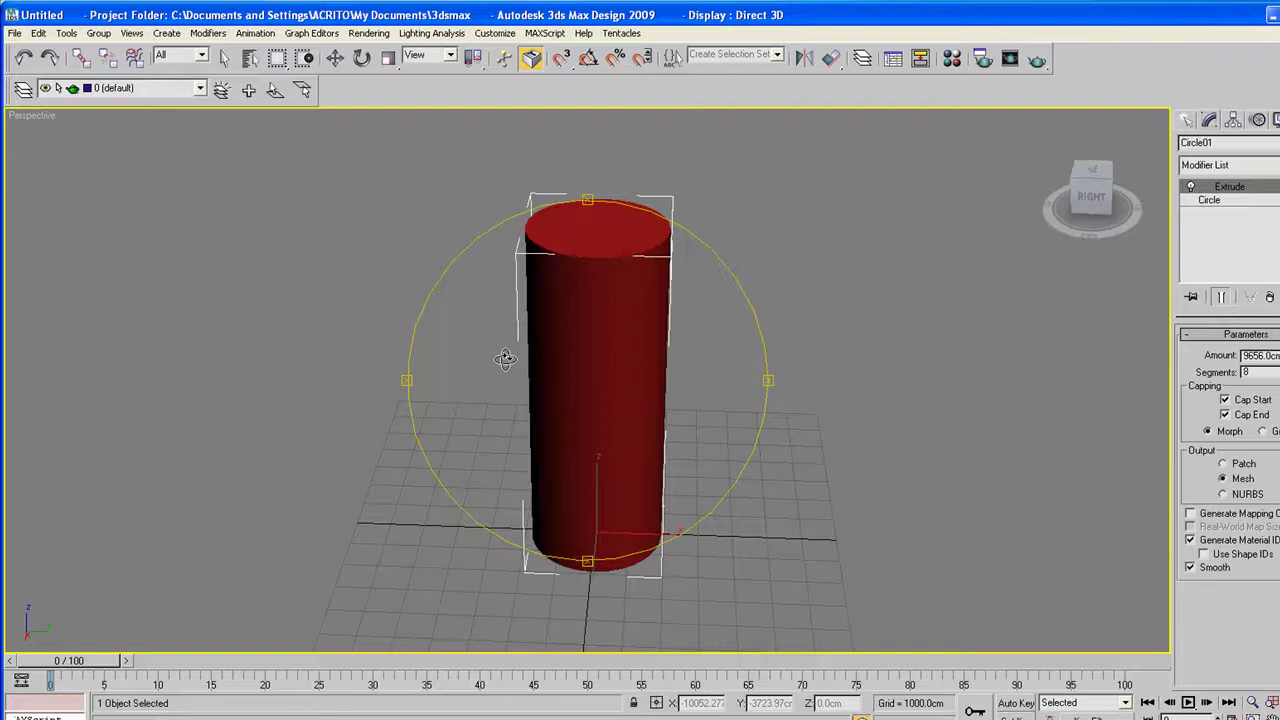
drag(571, 354, 581, 399)
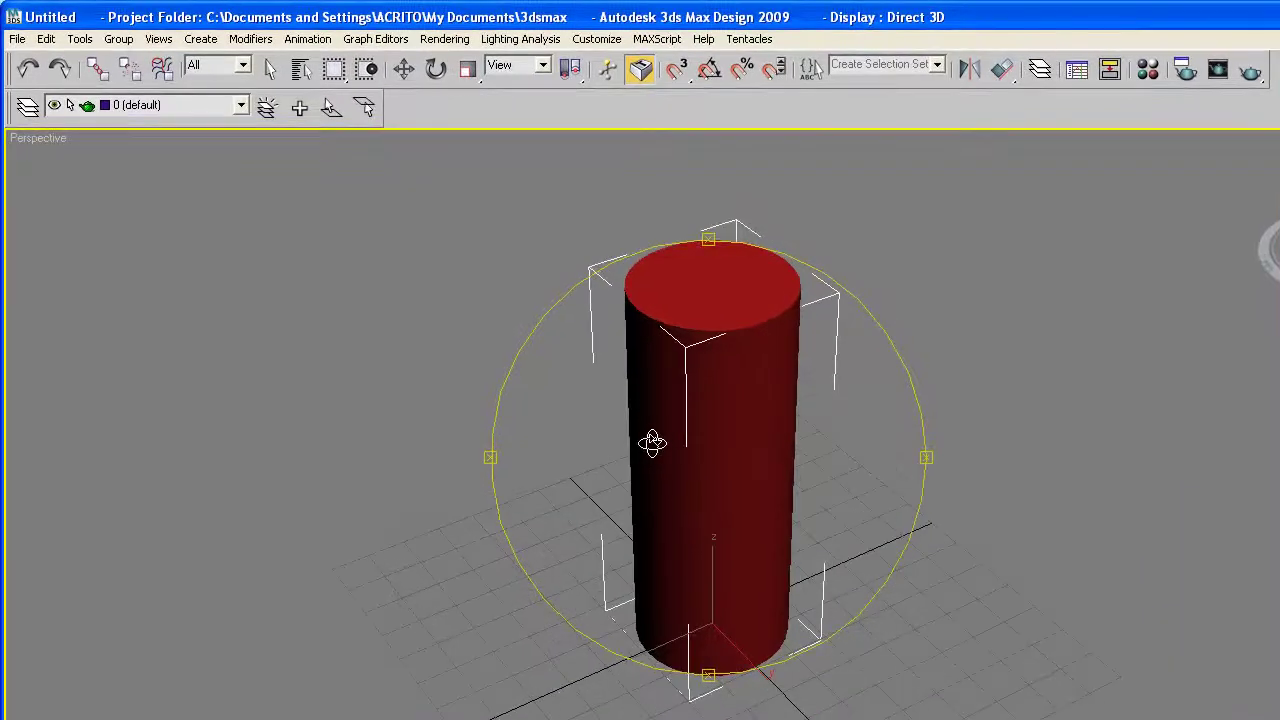